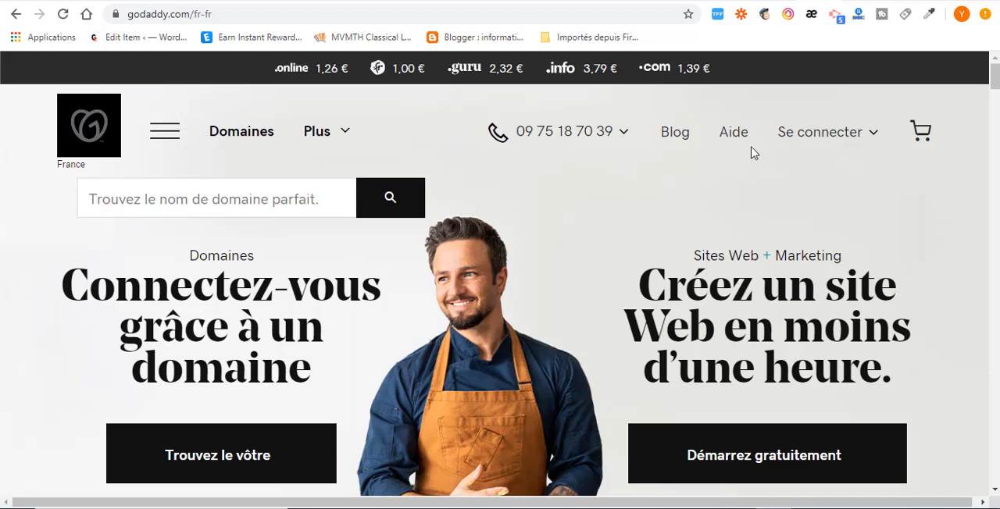
pyautogui.click(635, 1)
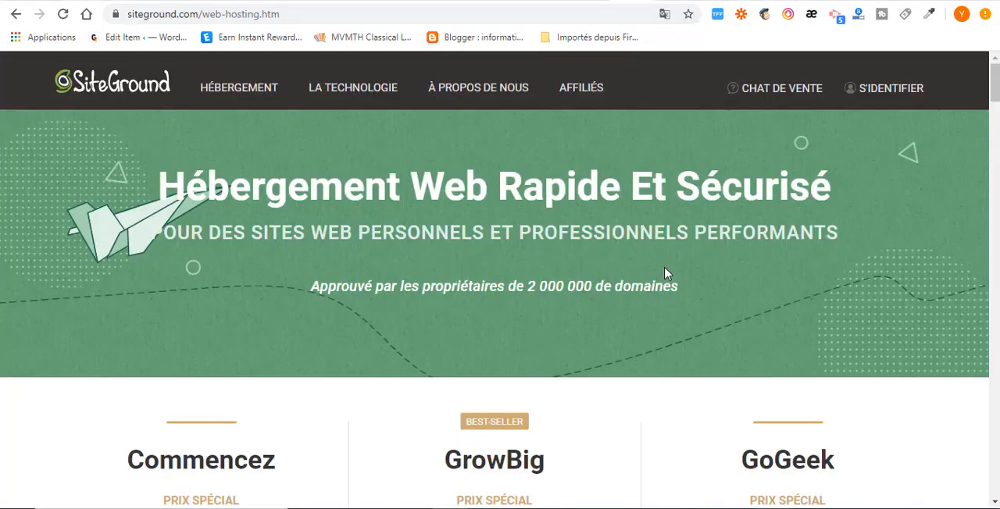
pyautogui.click(812, 4)
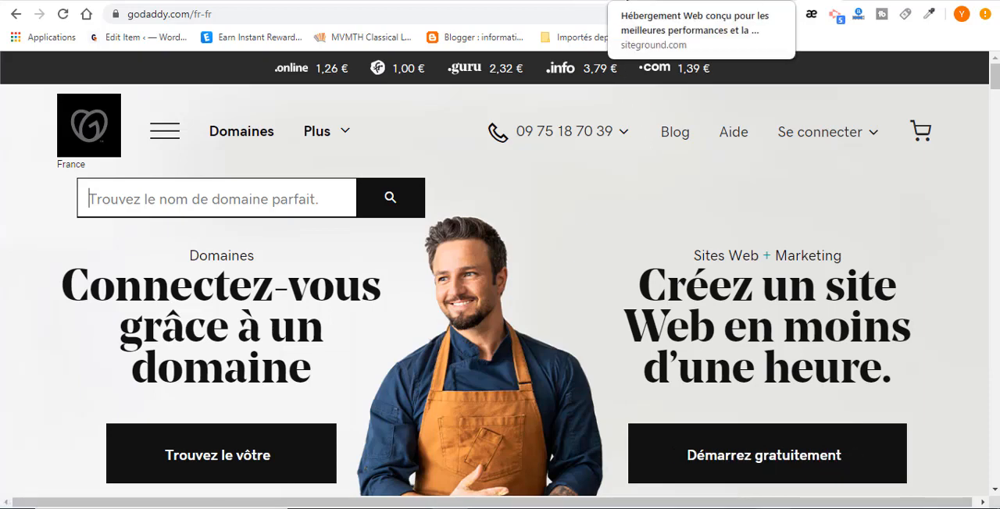
pyautogui.click(617, 1)
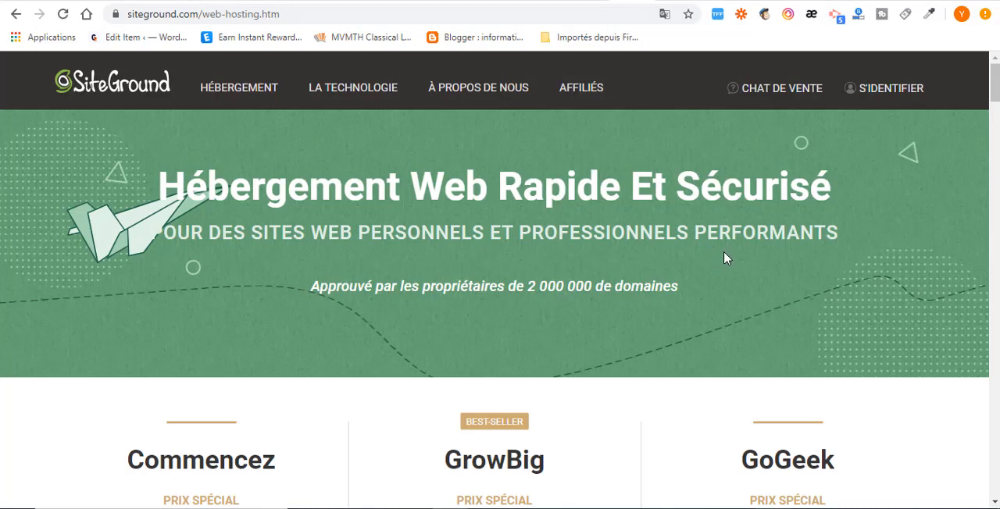
pyautogui.click(761, 1)
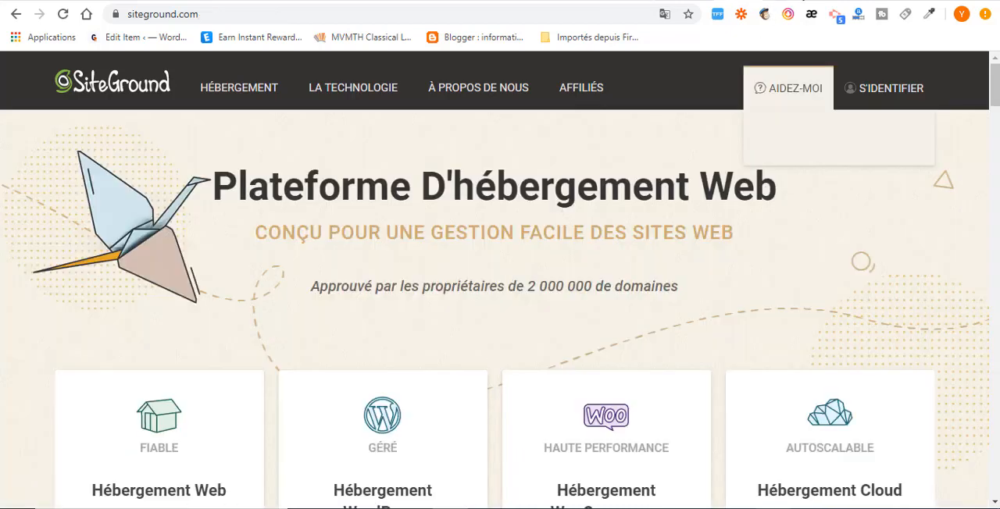
# Step: Search GoDaddy for the domain name Kiki and review its availability, the brokerage service offer and the alternative extensions
pyautogui.click(770, 2)
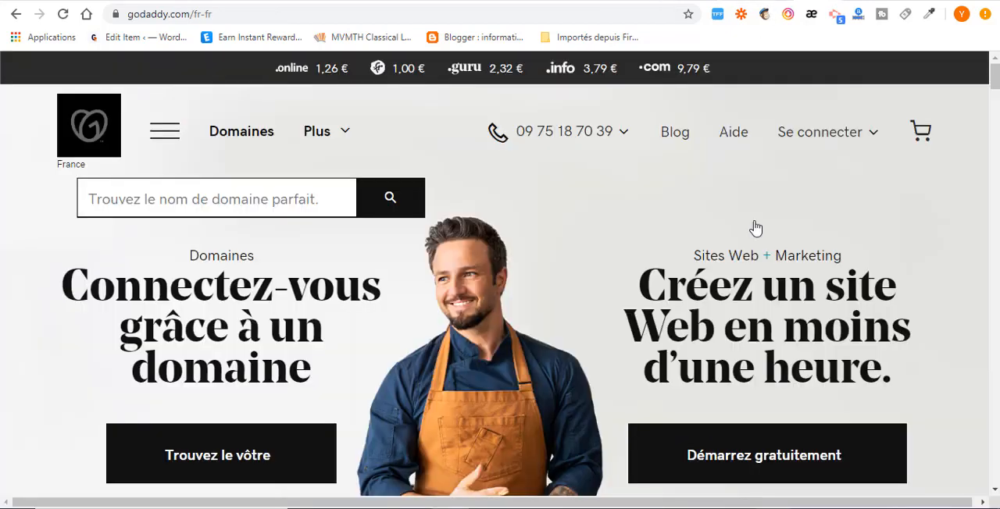
pyautogui.click(295, 198)
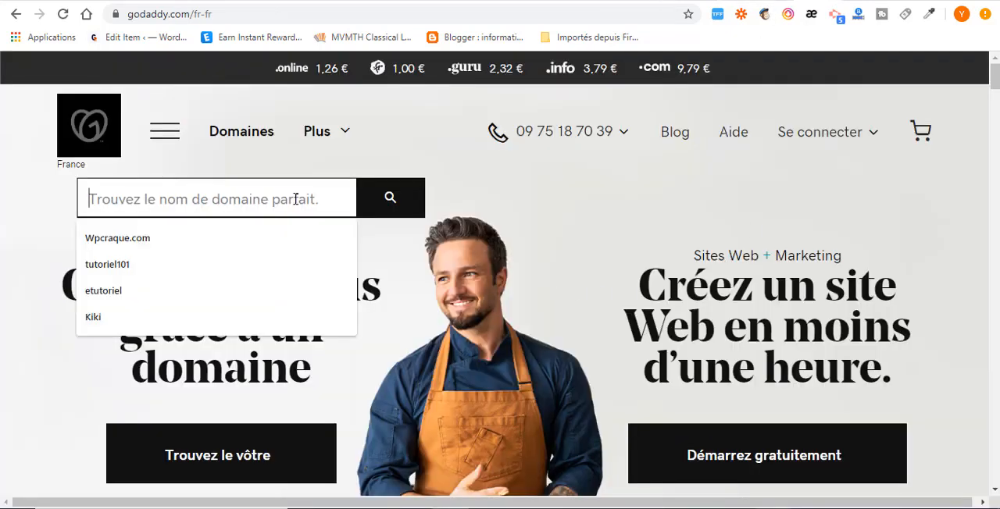
pyautogui.click(207, 316)
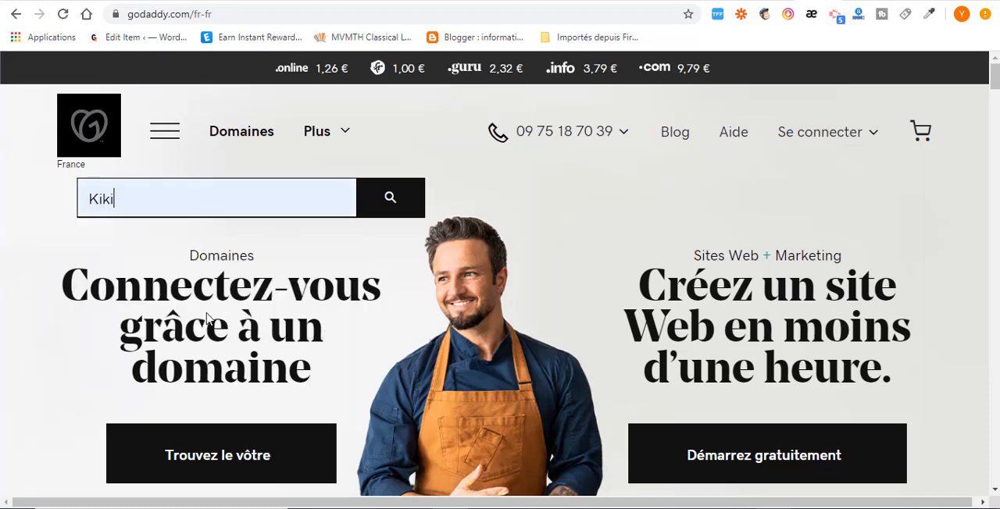
pyautogui.click(385, 206)
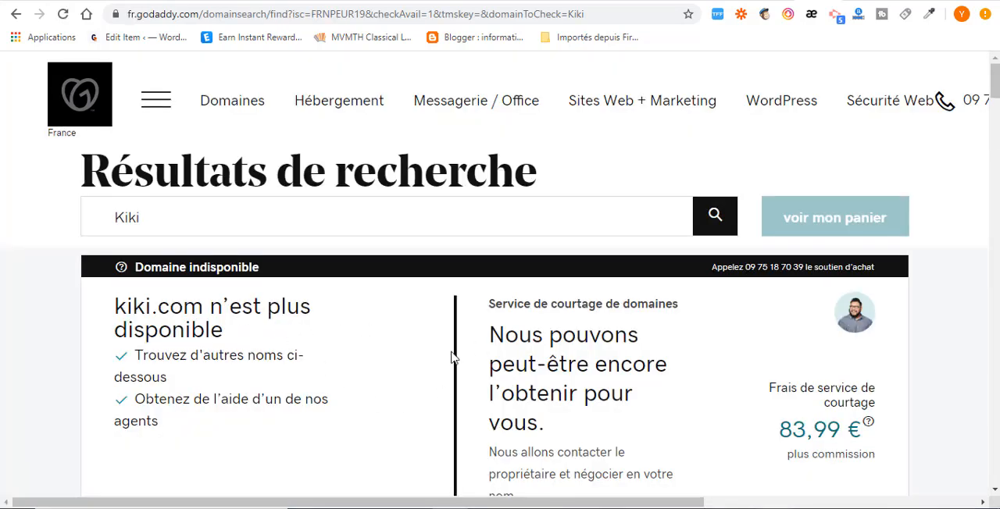
pyautogui.moveTo(494, 336); pyautogui.dragTo(636, 433)
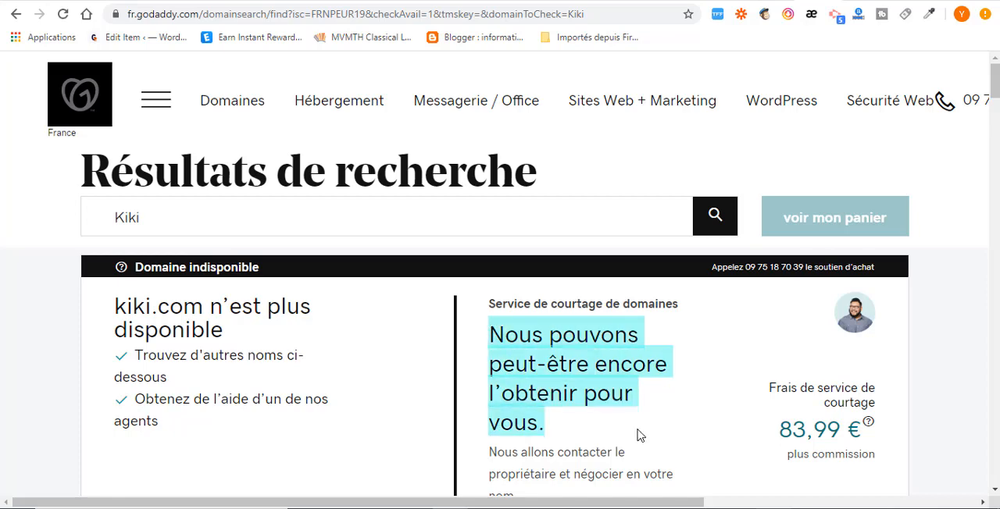
pyautogui.click(700, 402)
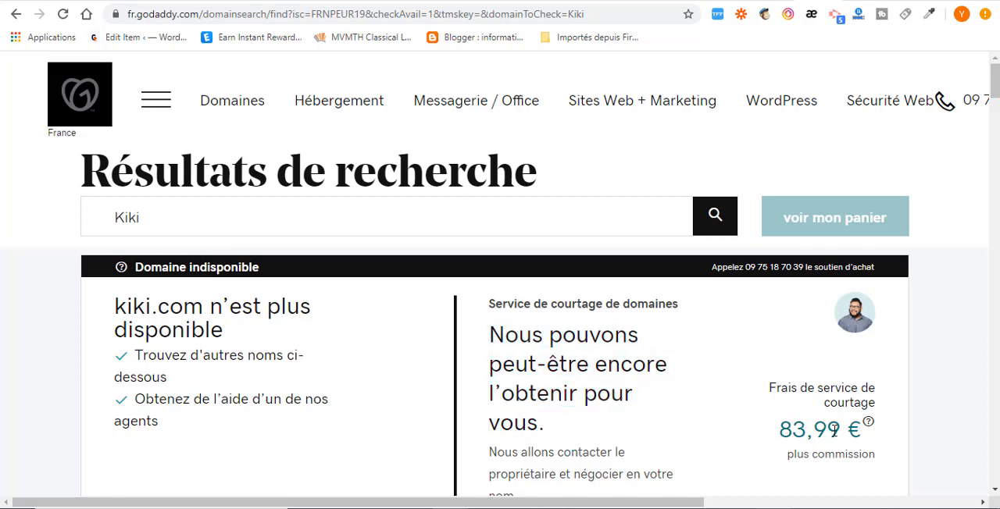
pyautogui.scroll(-2, 830, 443)
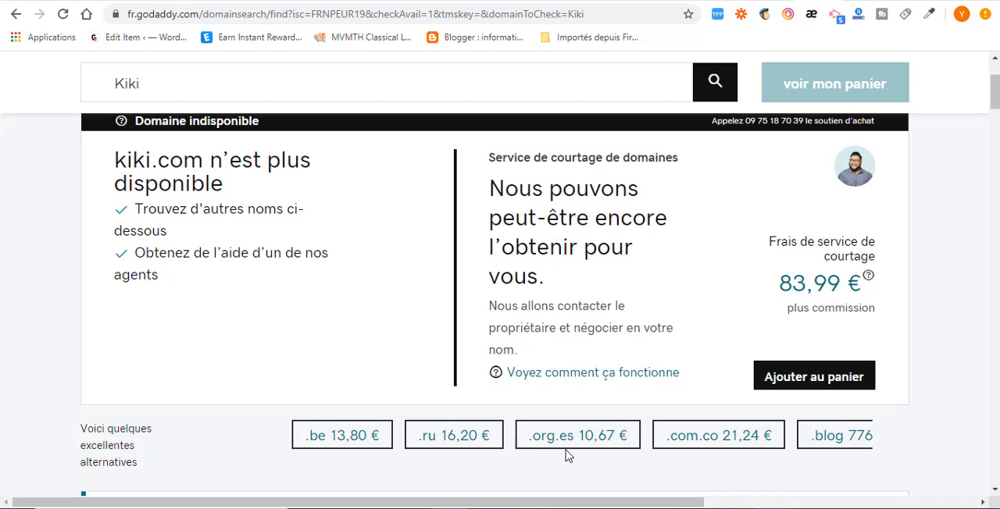
pyautogui.scroll(2, 638, 428)
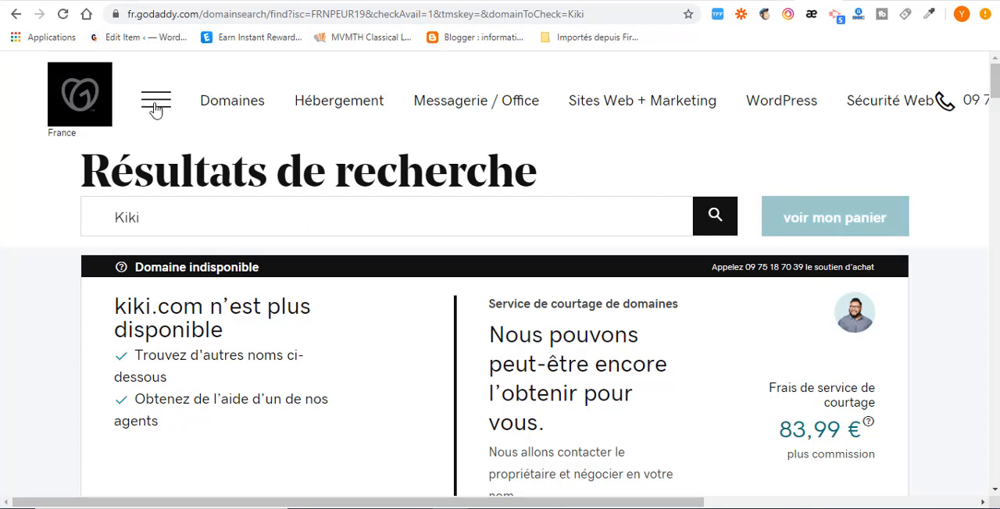
# Step: Return to the GoDaddy home page and sign in to the account with the saved username and password
pyautogui.click(76, 91)
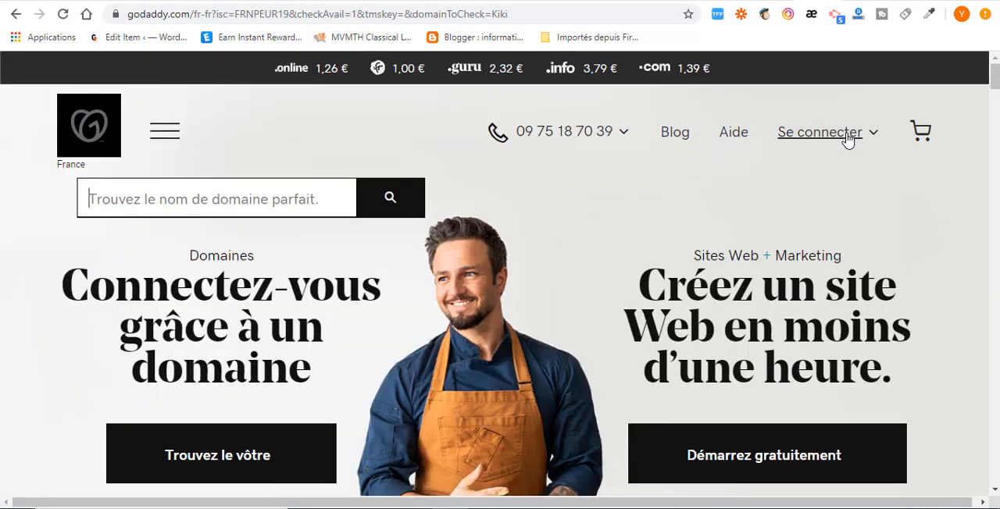
pyautogui.click(848, 137)
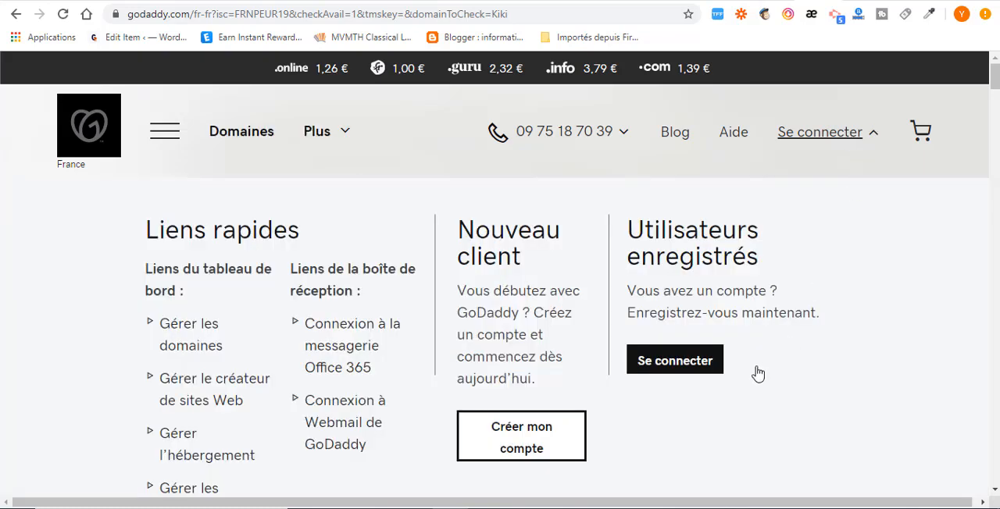
pyautogui.click(669, 370)
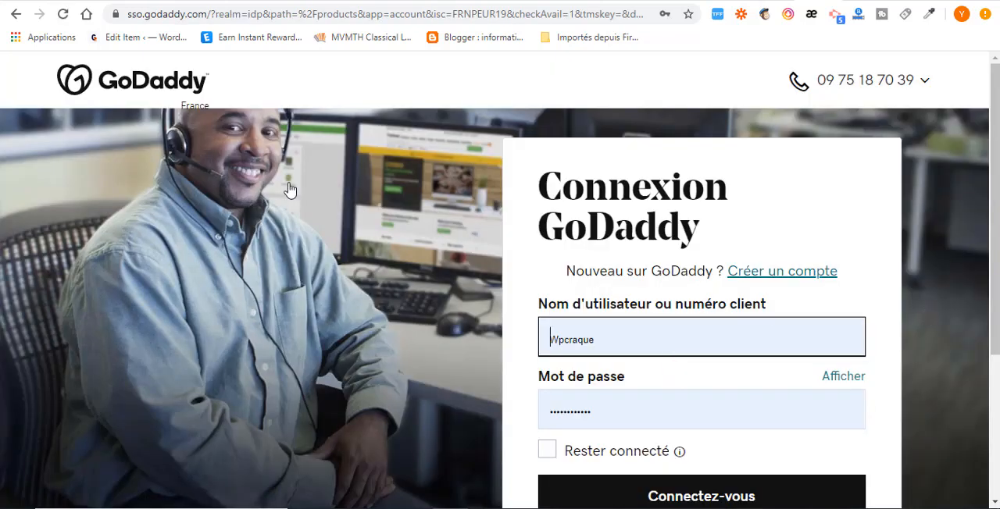
pyautogui.click(632, 337)
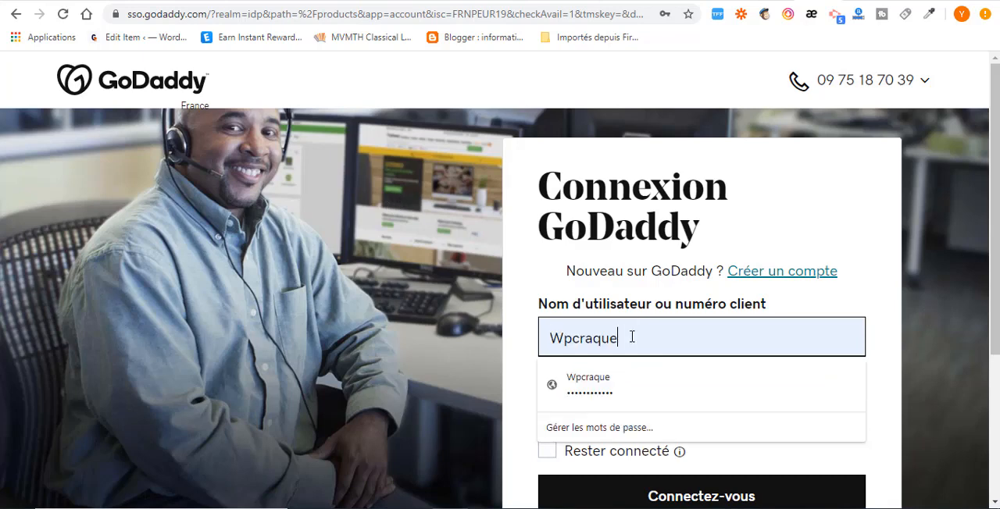
pyautogui.click(500, 370)
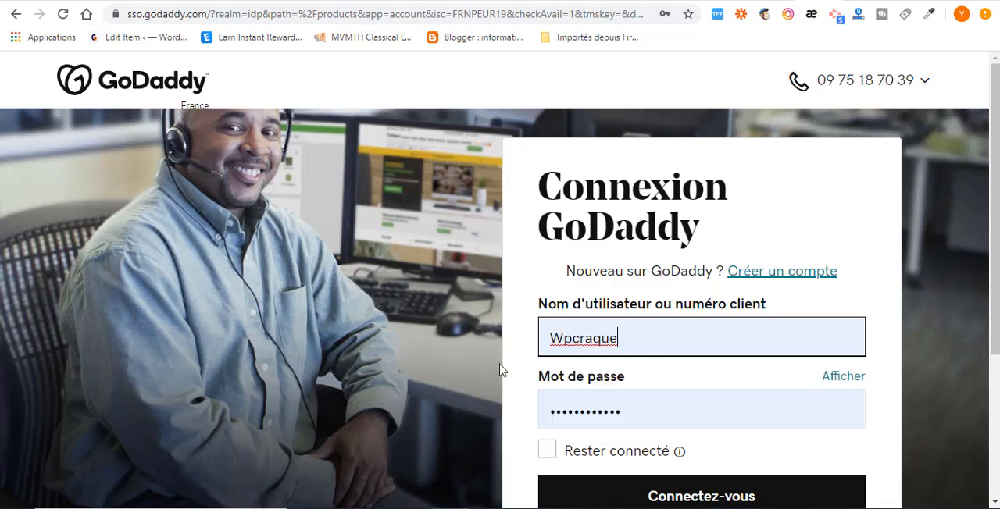
pyautogui.scroll(-2, 576, 406)
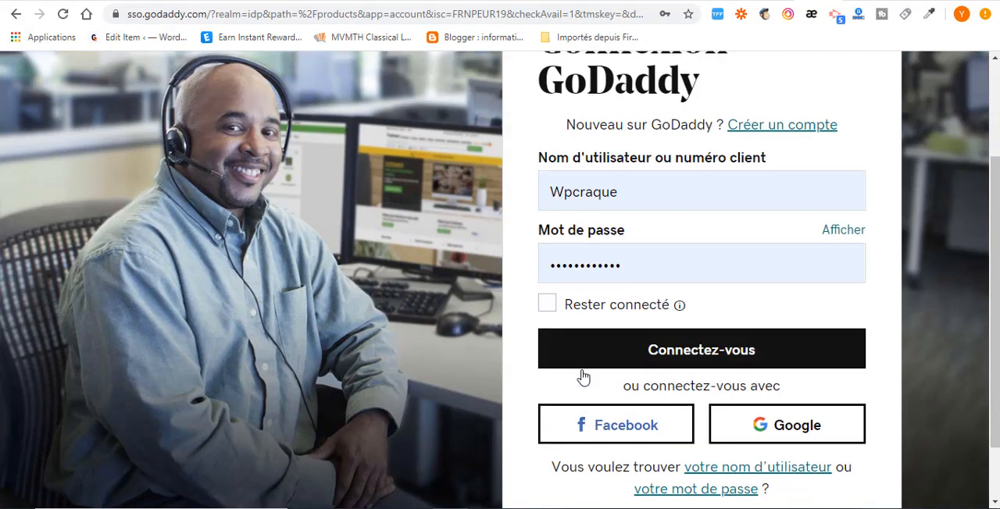
pyautogui.click(714, 350)
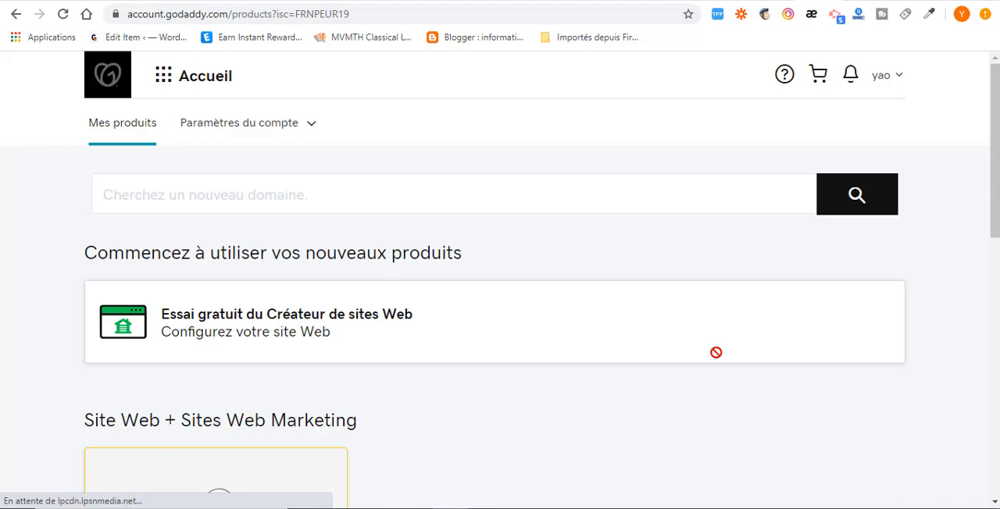
# Step: Open the management settings of the domain wpcraque.info and go to its DNS management
pyautogui.scroll(-7, 476, 273)
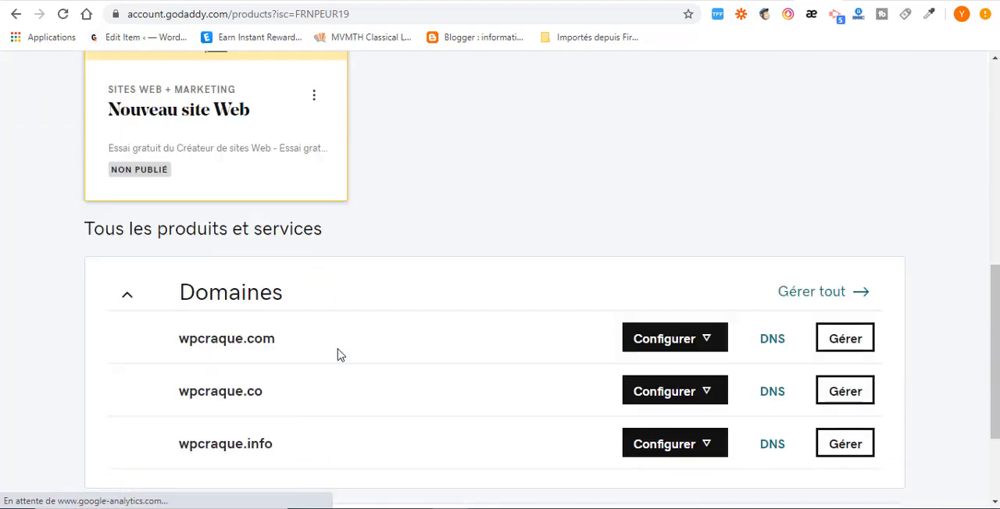
pyautogui.scroll(-1, 344, 351)
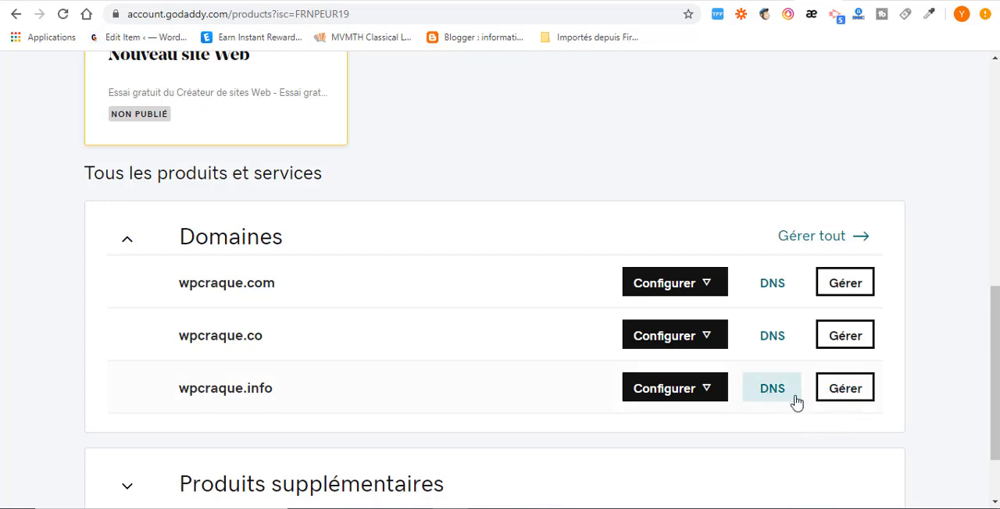
pyautogui.click(842, 395)
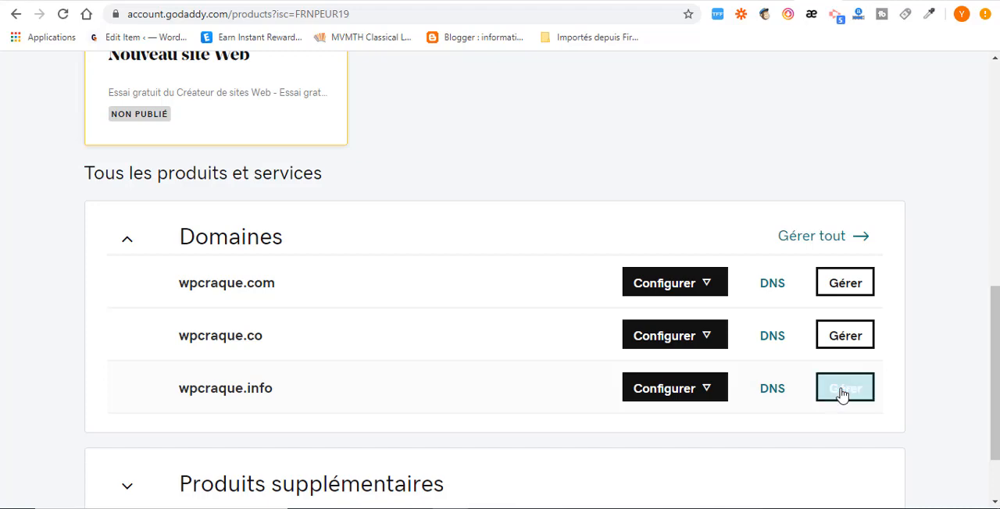
pyautogui.scroll(-8, 726, 341)
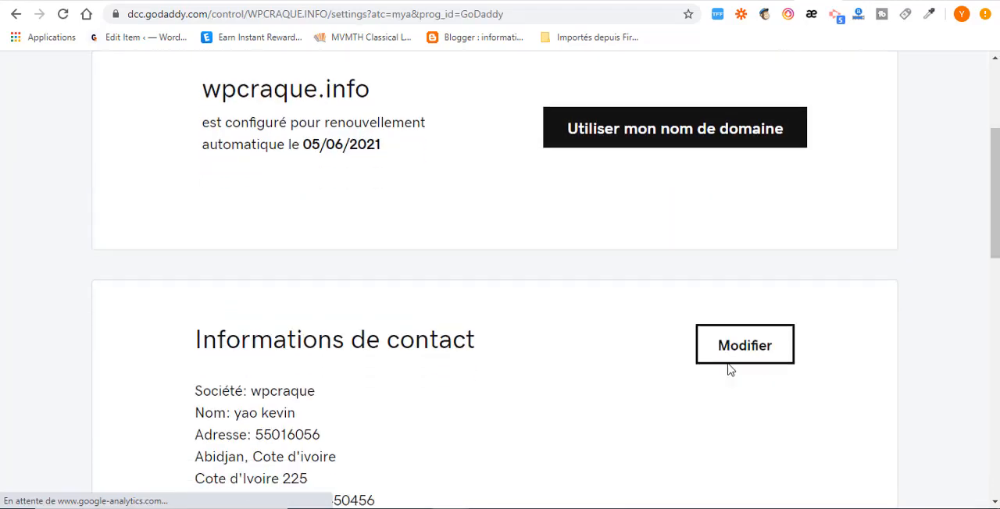
pyautogui.scroll(-5, 493, 362)
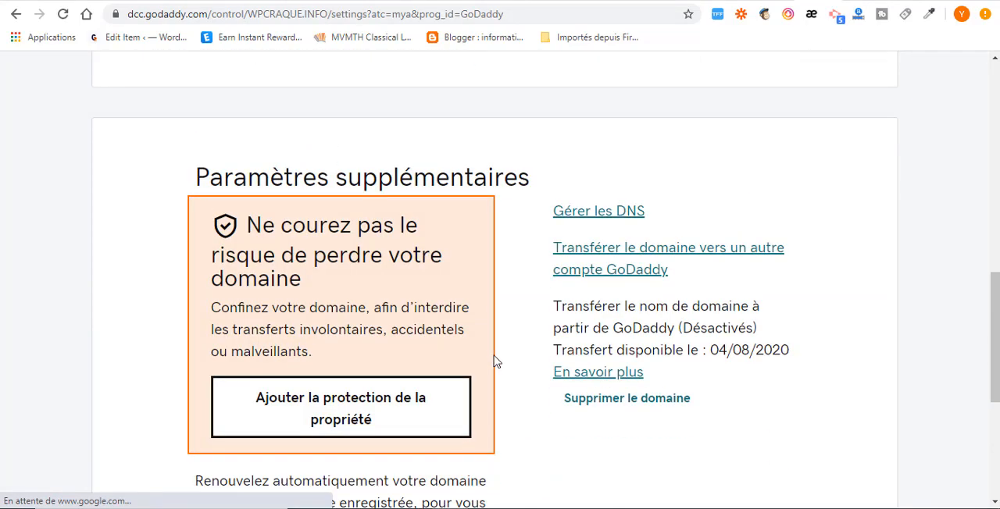
pyautogui.click(599, 164)
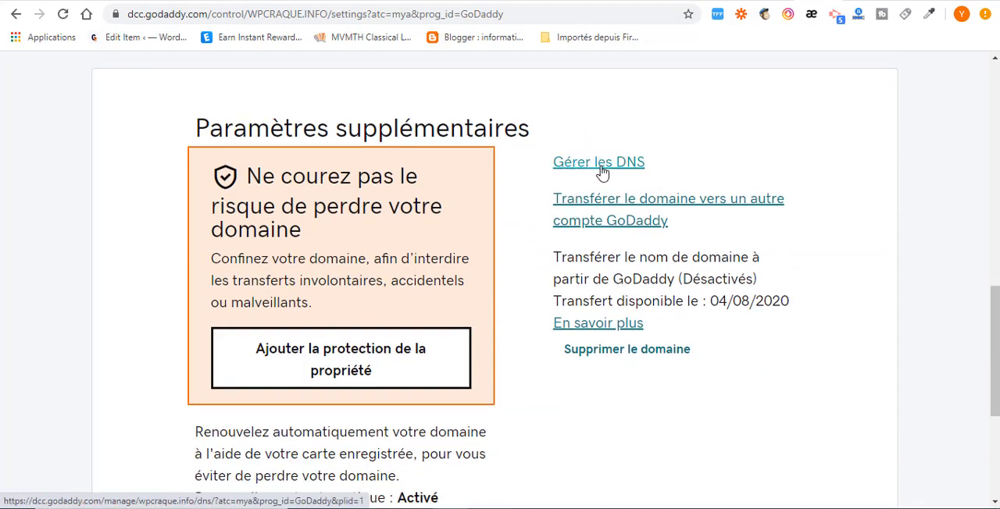
# Step: Start changing the nameservers of wpcraque.info and choose to enter custom nameservers
pyautogui.scroll(-5, 597, 211)
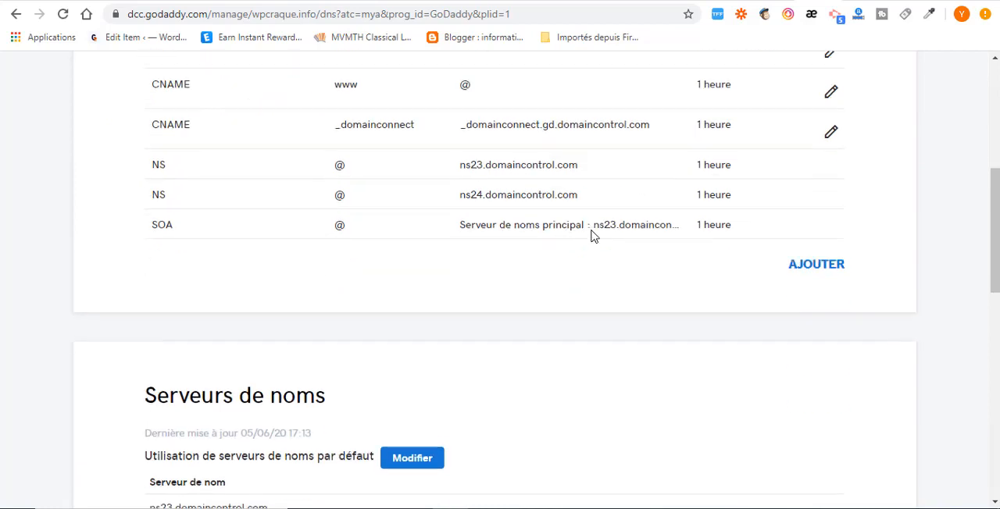
pyautogui.scroll(-2, 591, 236)
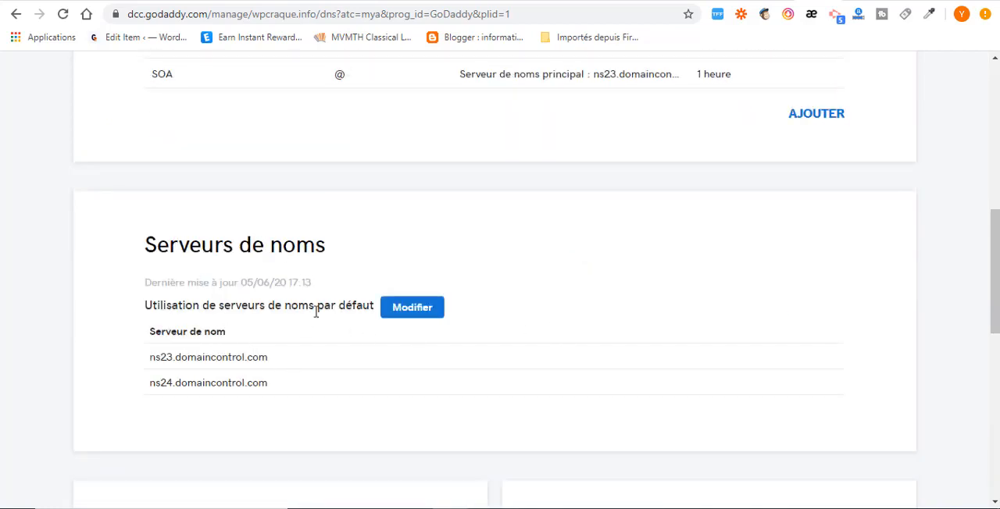
pyautogui.click(408, 315)
pyautogui.scroll(-2, 422, 328)
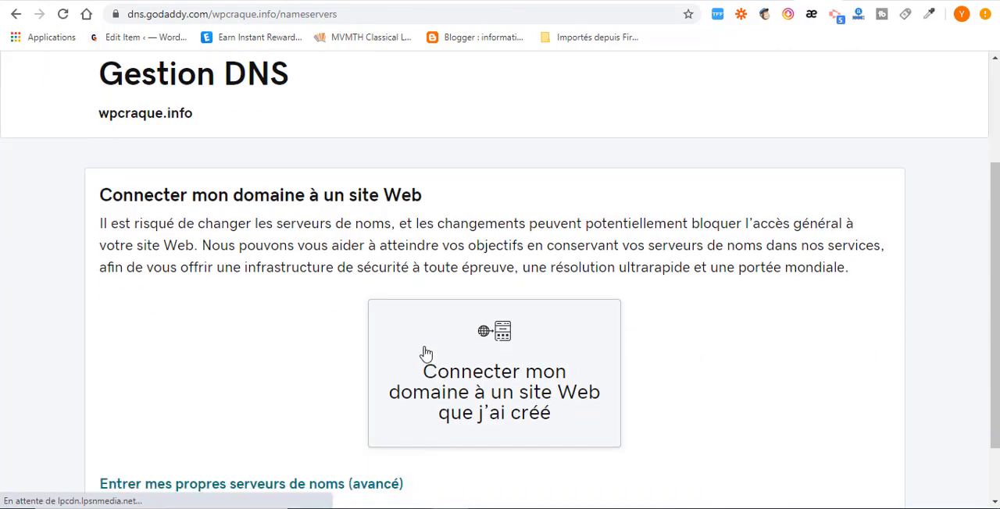
pyautogui.scroll(-1, 426, 354)
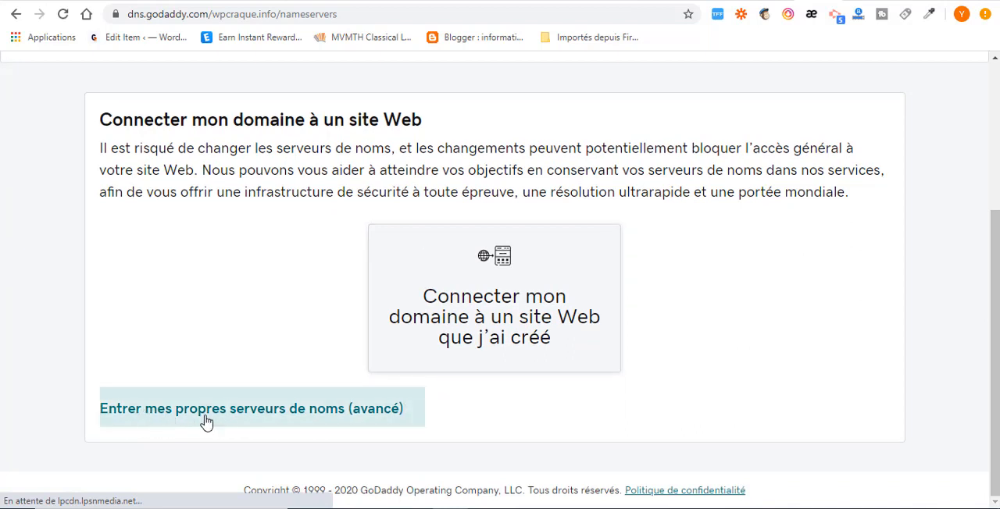
pyautogui.click(371, 419)
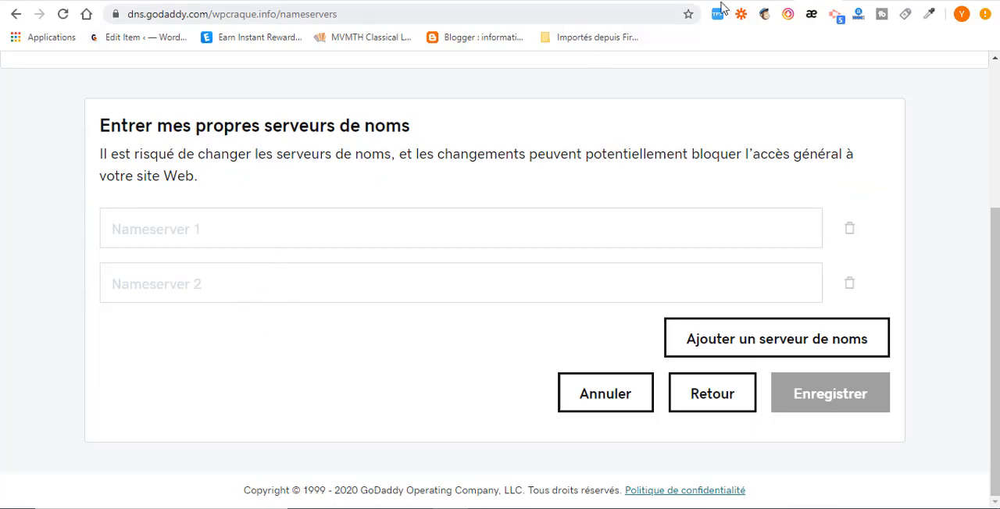
# Step: Switch to SiteGround, log in with the account password and open the list of websites
pyautogui.click(748, 0)
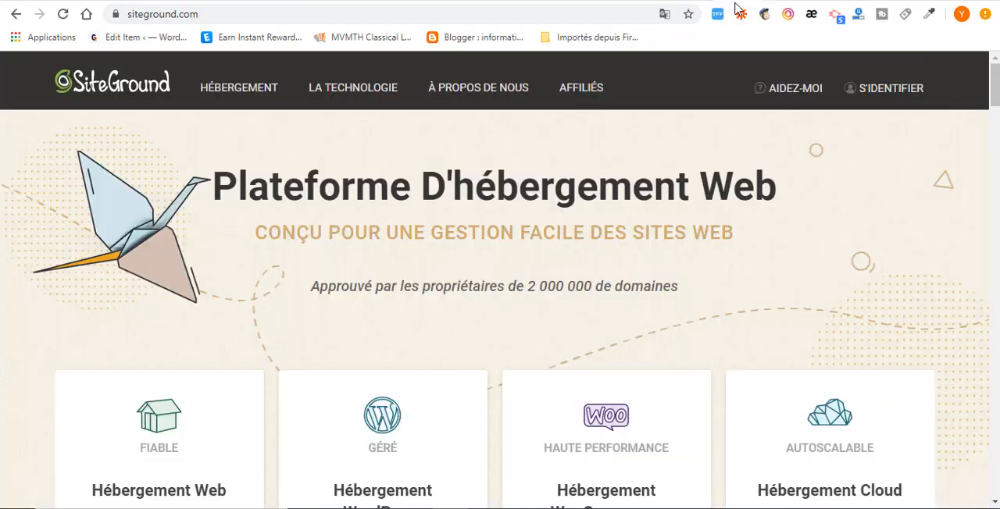
pyautogui.click(881, 90)
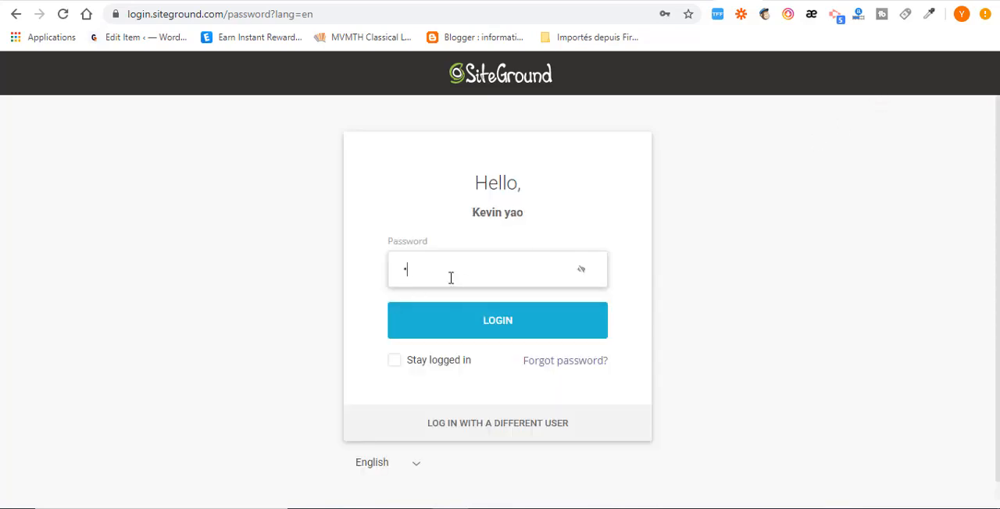
pyautogui.write('•••••••••••')
pyautogui.click(501, 326)
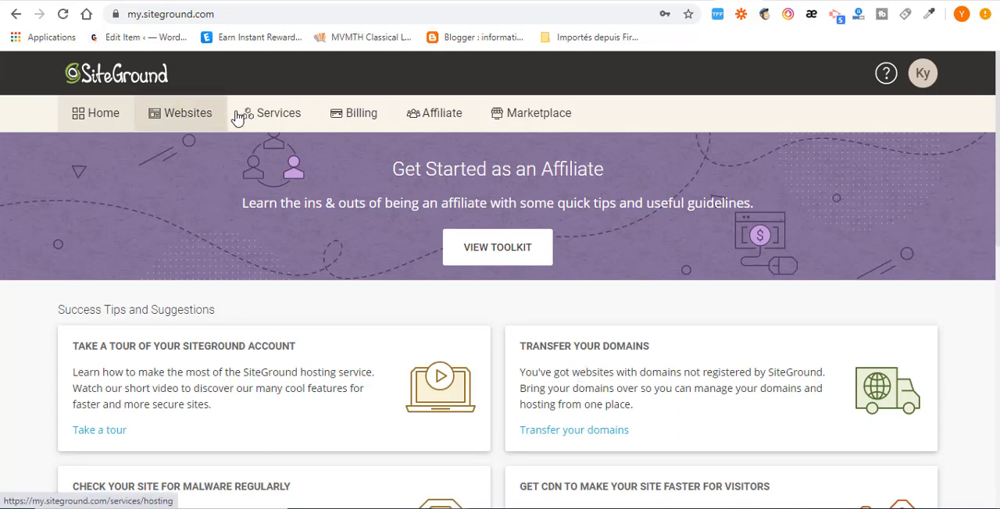
pyautogui.click(188, 118)
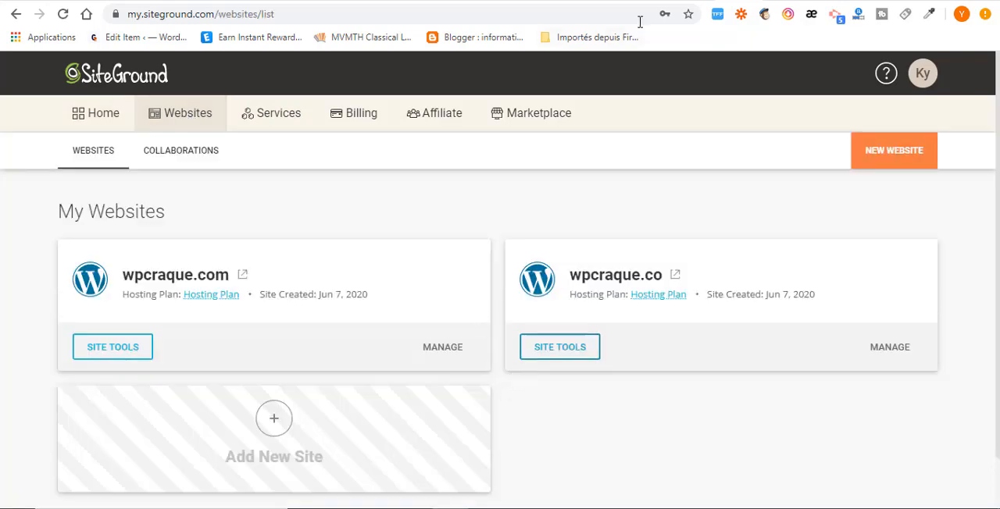
# Step: Review the web hosting plans on SiteGround's public site, comparing the features and prices of GrowBig and GoGeek
pyautogui.click(664, 1)
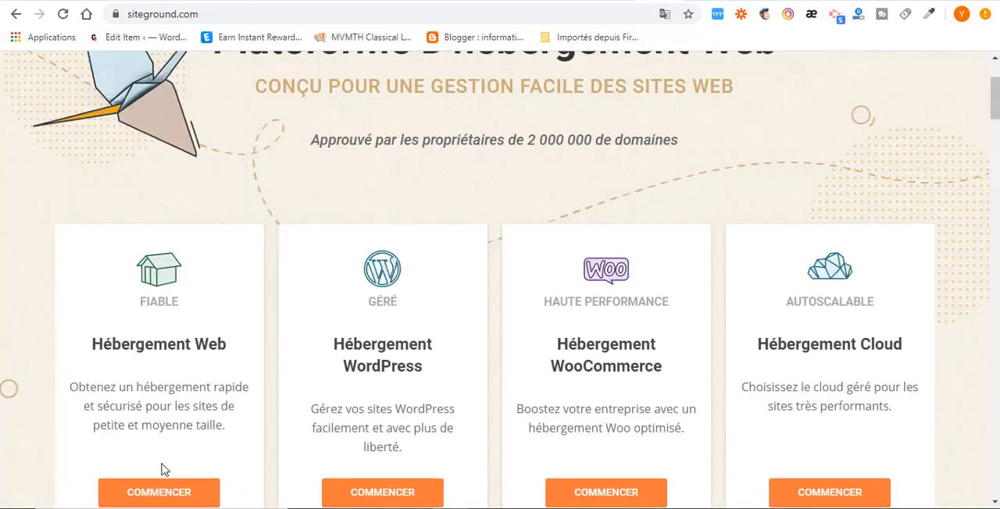
pyautogui.scroll(-2, 168, 469)
pyautogui.click(167, 353)
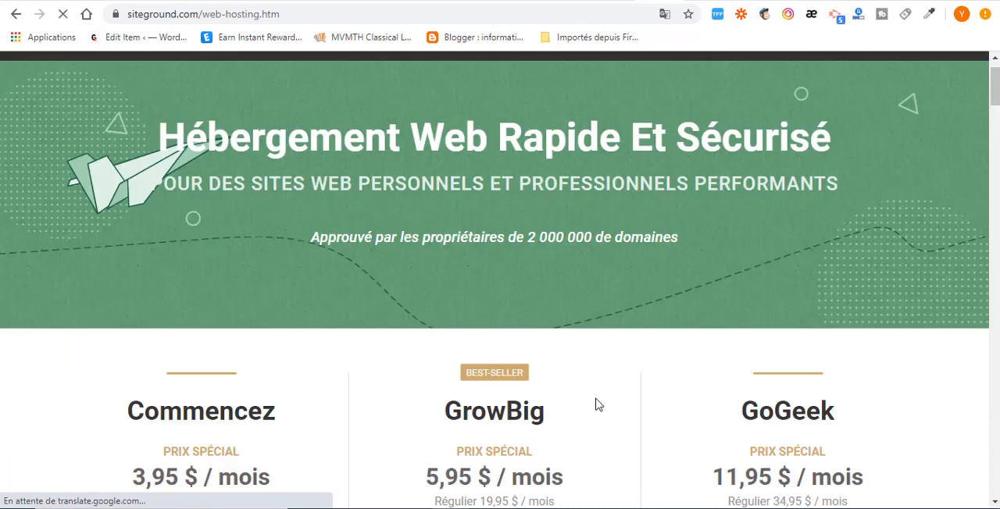
pyautogui.scroll(-2, 596, 404)
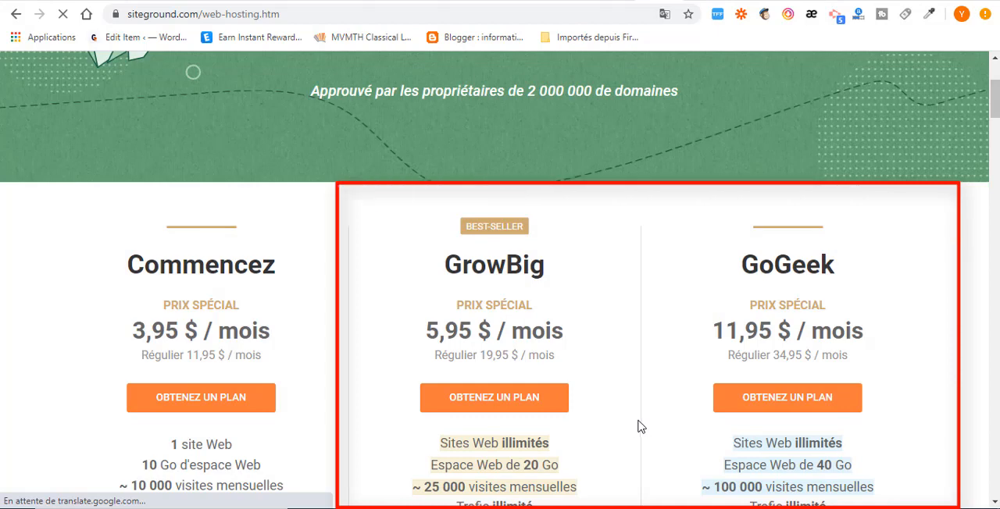
pyautogui.scroll(-1, 636, 274)
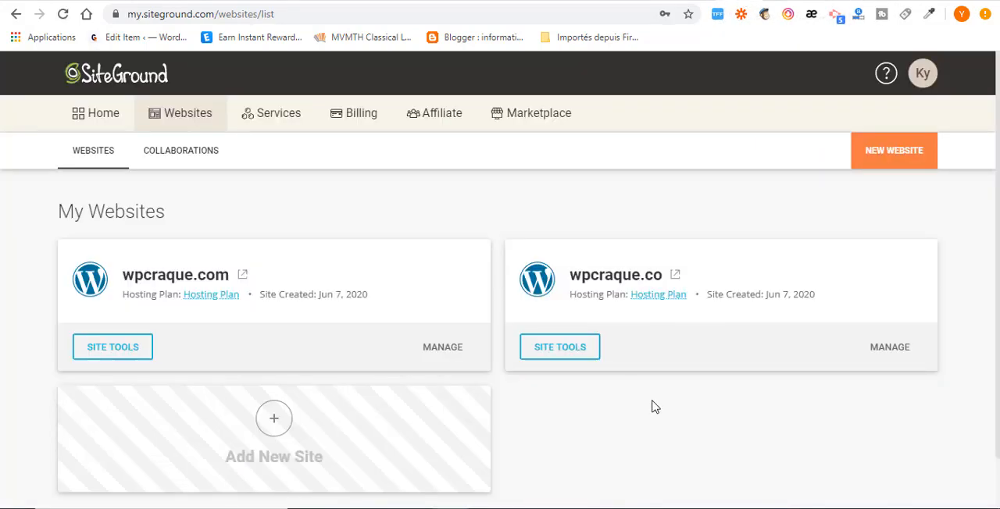
# Step: Start adding a new website in the SiteGround account and choose to use an existing domain
pyautogui.click(901, 159)
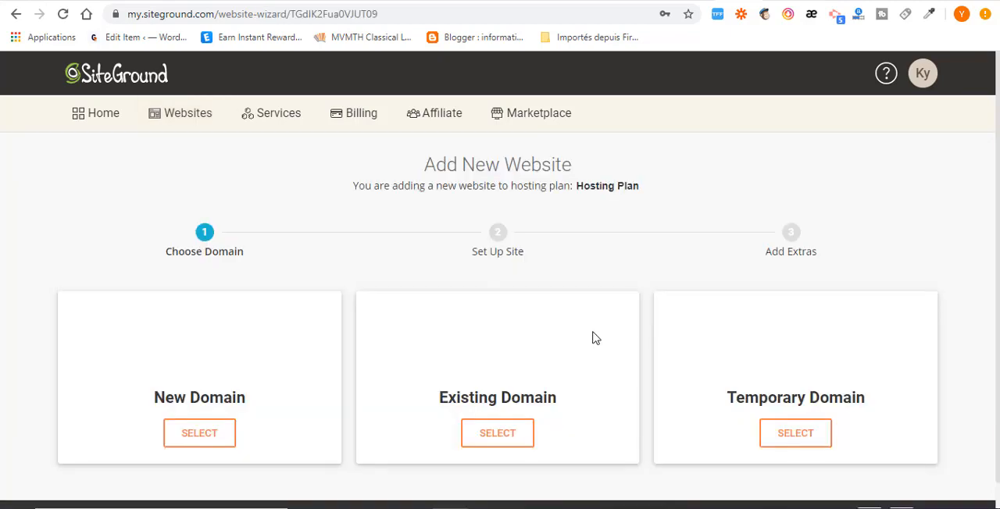
pyautogui.scroll(-1, 322, 389)
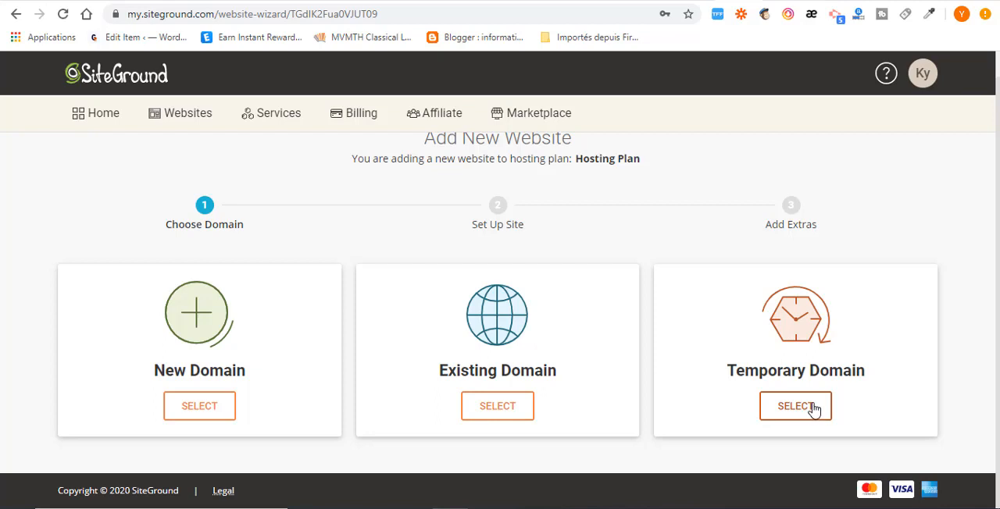
pyautogui.click(496, 408)
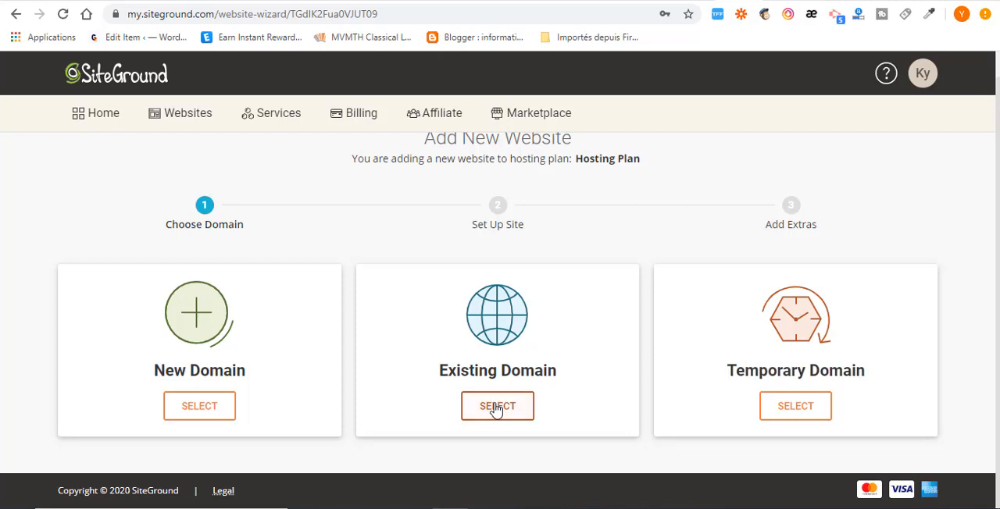
pyautogui.scroll(-2, 507, 417)
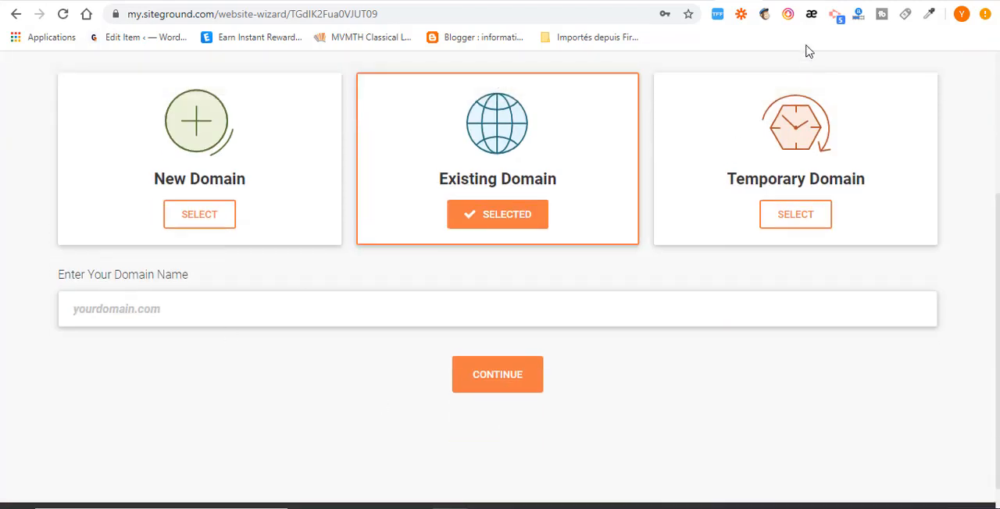
# Step: Switch to the GoDaddy DNS management page and copy the domain name wpcraque.info
pyautogui.click(818, 0)
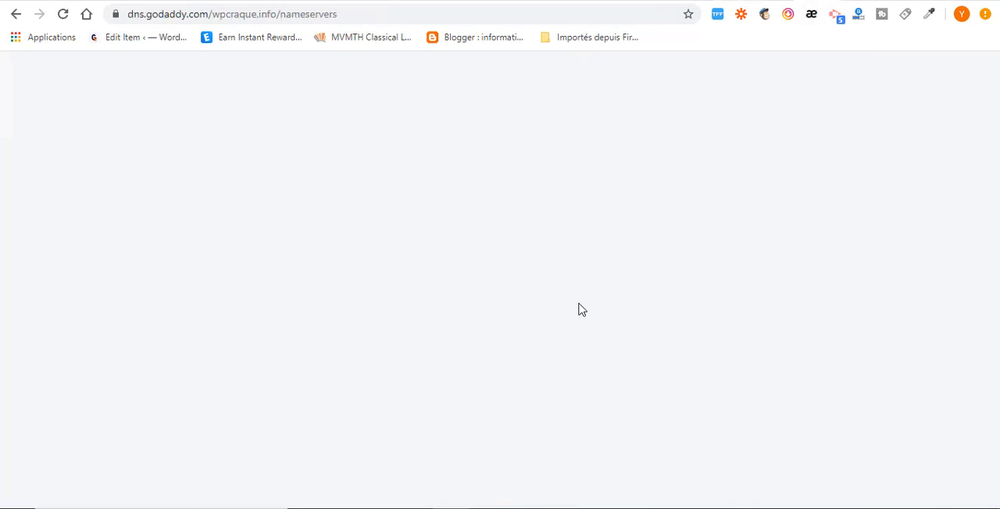
pyautogui.scroll(3, 420, 336)
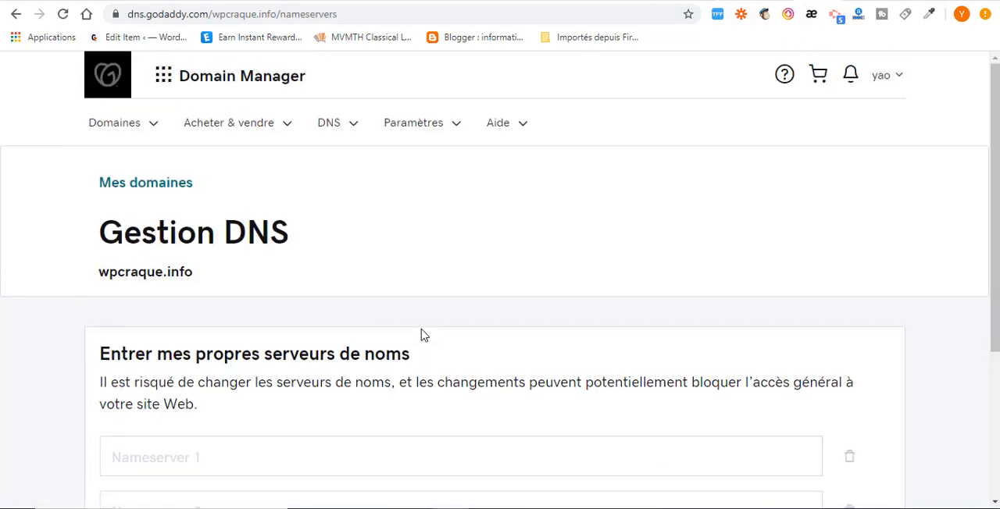
pyautogui.moveTo(193, 271); pyautogui.dragTo(101, 272)
pyautogui.rightClick(102, 272)
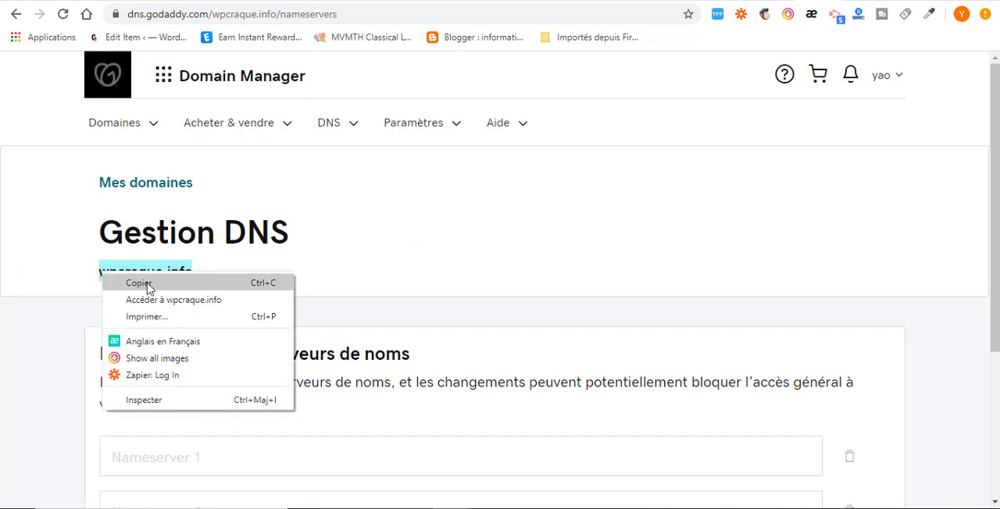
pyautogui.click(148, 285)
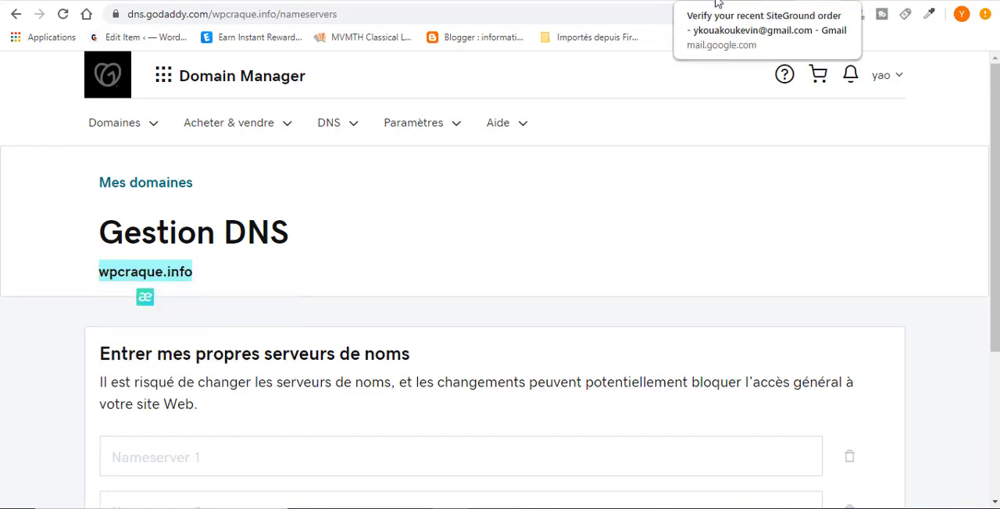
# Step: Return to SiteGround, enter wpcraque.info as the existing domain and proceed to the site setup
pyautogui.click(730, 2)
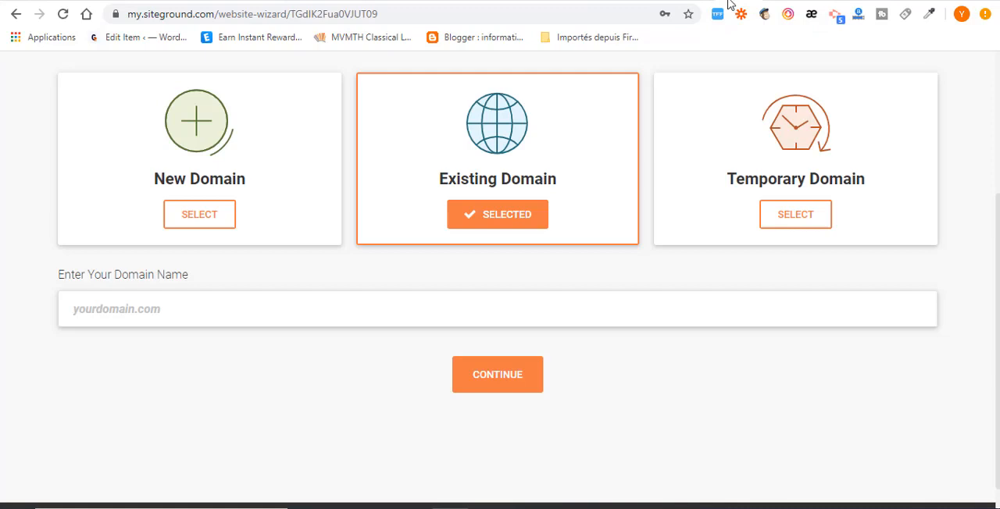
pyautogui.click(240, 313)
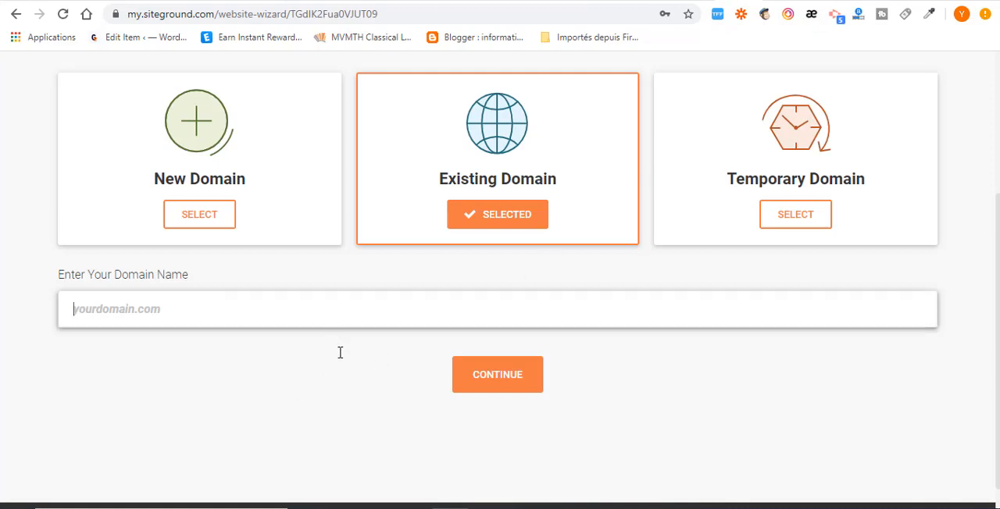
pyautogui.hotkey('ctrl', 'v')
pyautogui.click(510, 381)
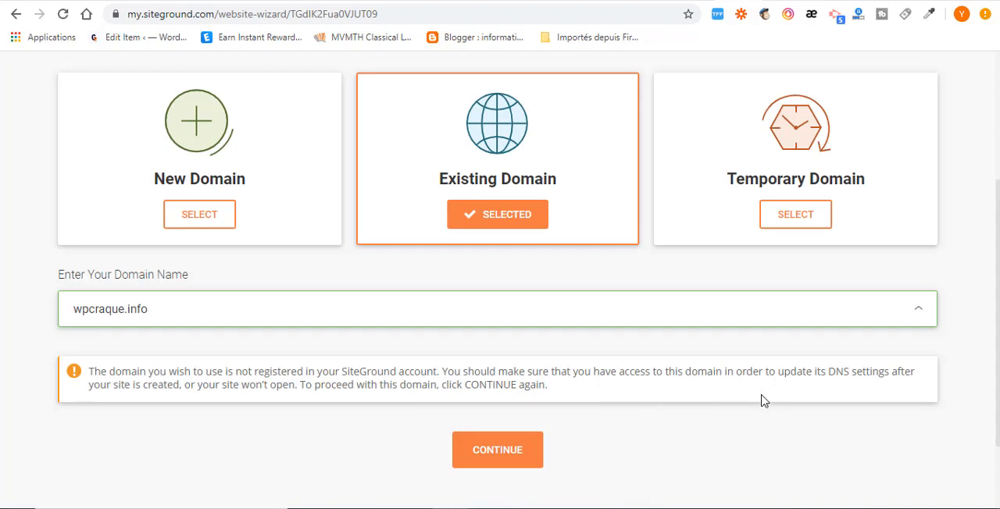
pyautogui.click(513, 459)
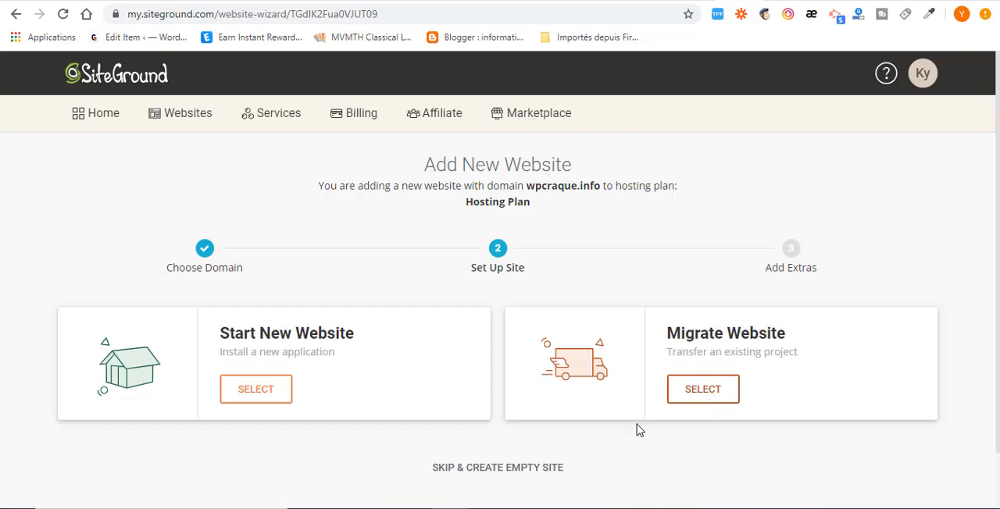
# Step: Set up the site as a new WordPress website, entering the login e-mail address and password
pyautogui.click(280, 402)
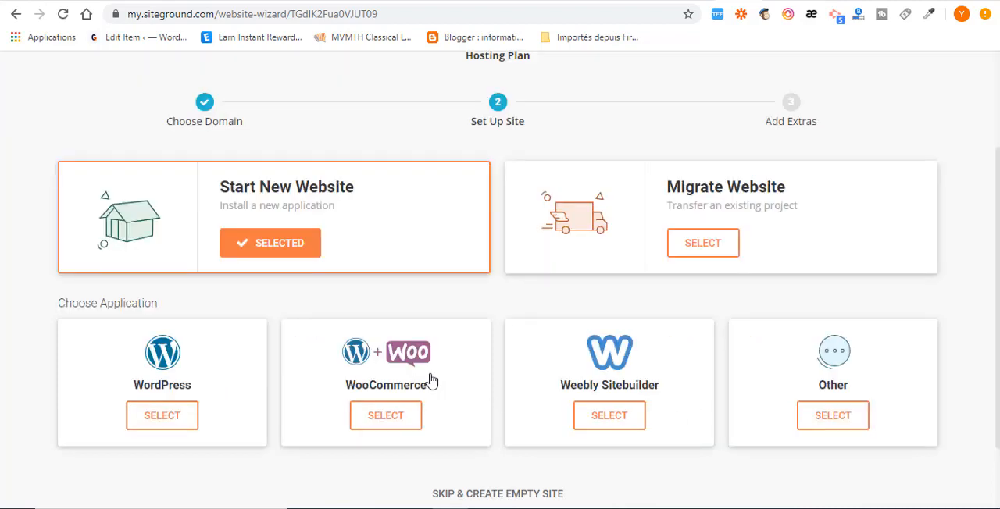
pyautogui.click(181, 416)
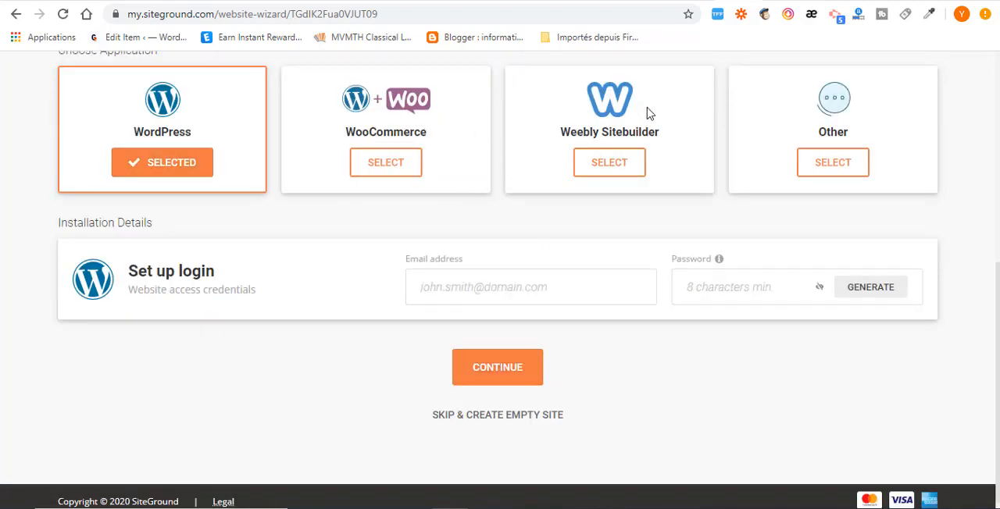
pyautogui.click(492, 286)
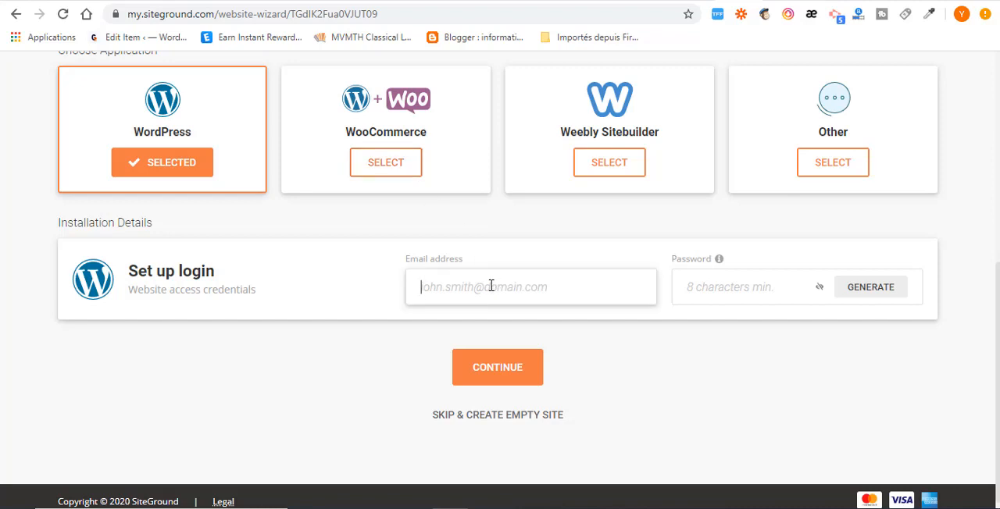
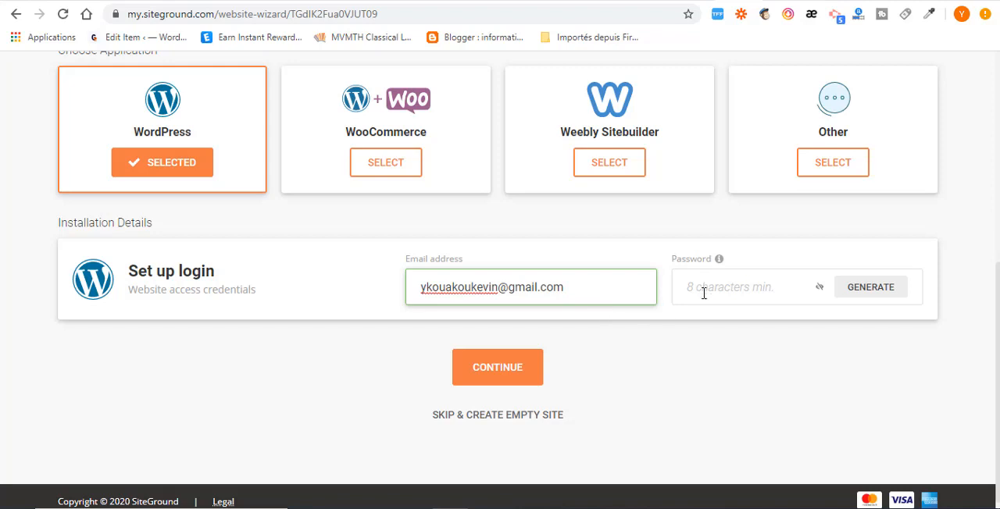
pyautogui.click(713, 285)
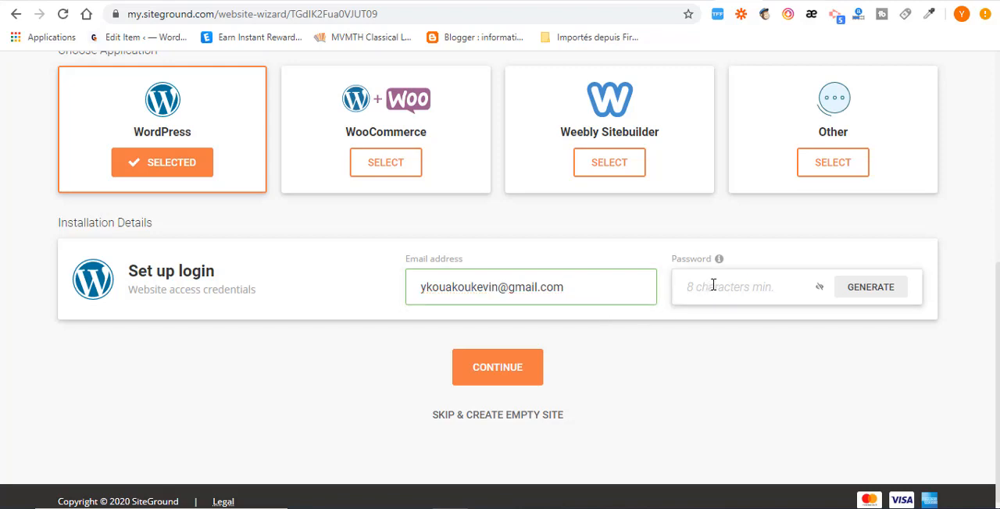
pyautogui.hotkey('ctrl', 'v')
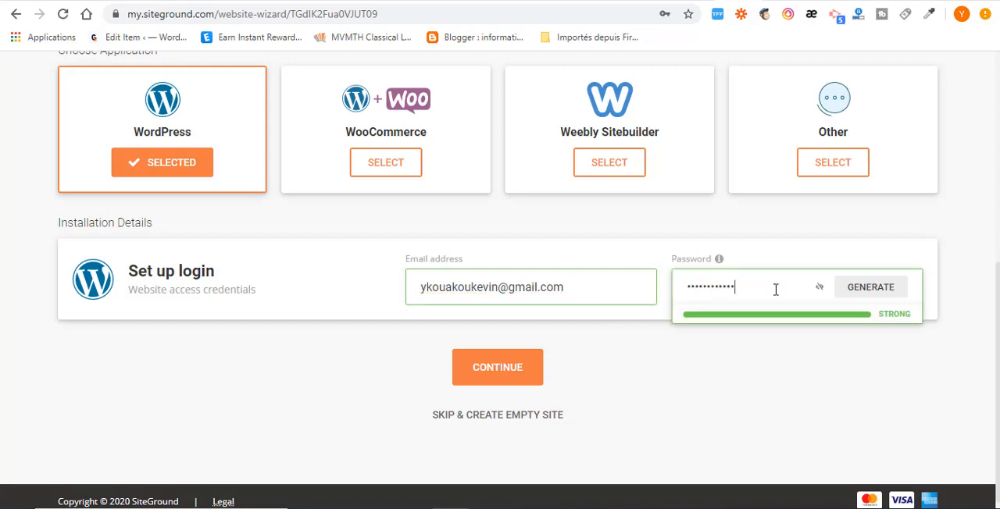
pyautogui.click(508, 379)
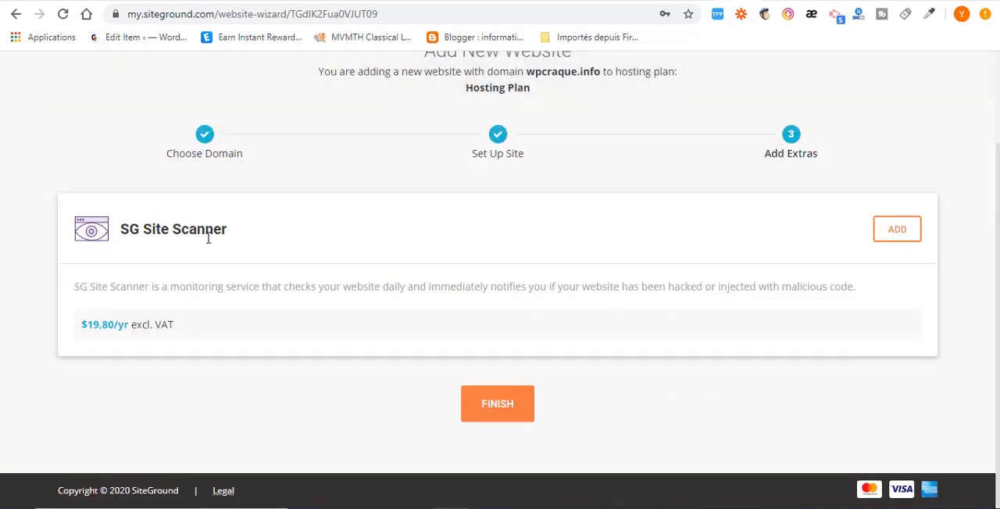
# Step: Finish creating the website without the SG Site Scanner and open the Site Tools of wpcraque.info
pyautogui.click(498, 405)
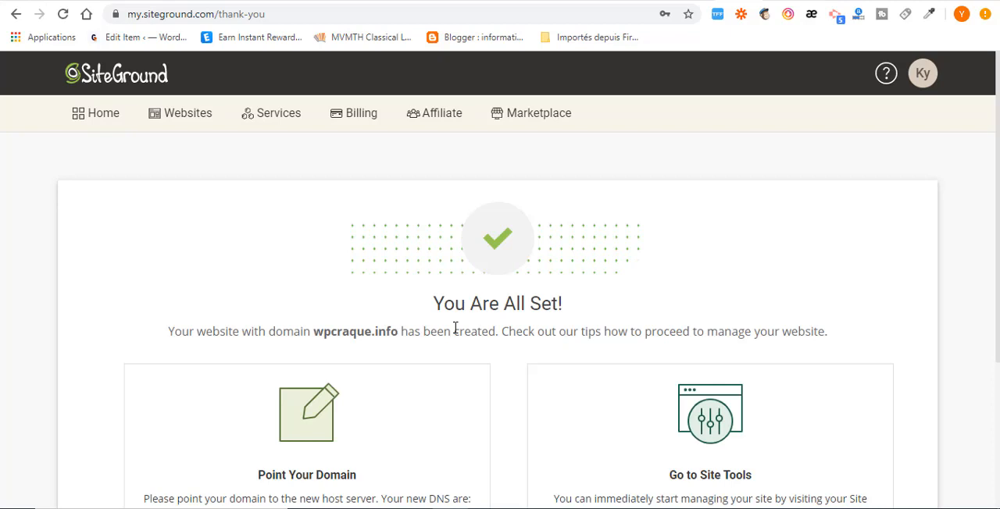
pyautogui.click(188, 116)
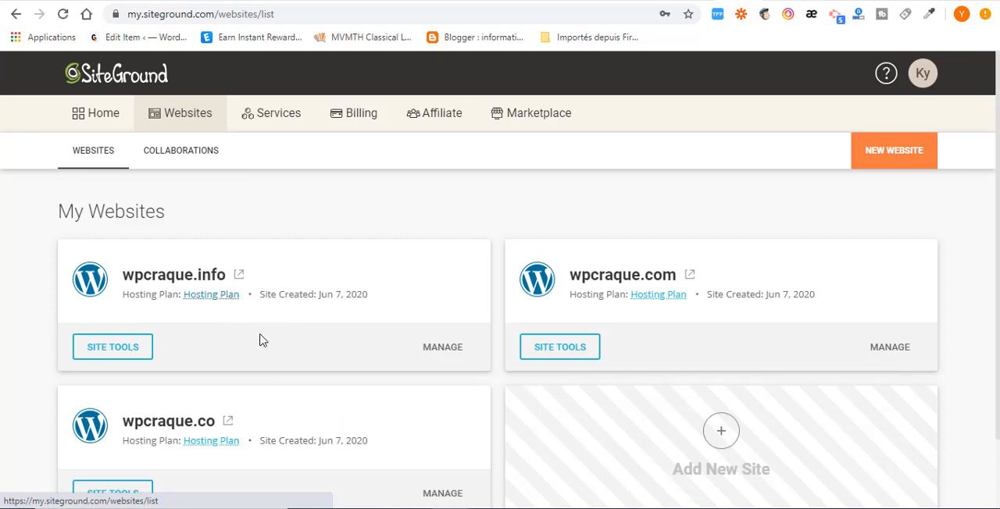
pyautogui.click(118, 352)
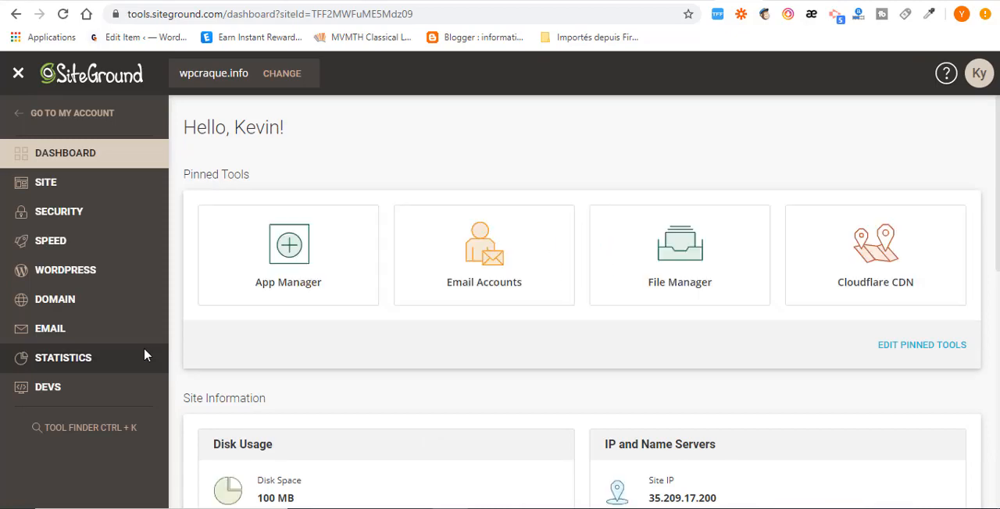
# Step: Copy the first name server, ns1.giow1054.siteground.us, from the site information of wpcraque.info
pyautogui.scroll(-3, 486, 352)
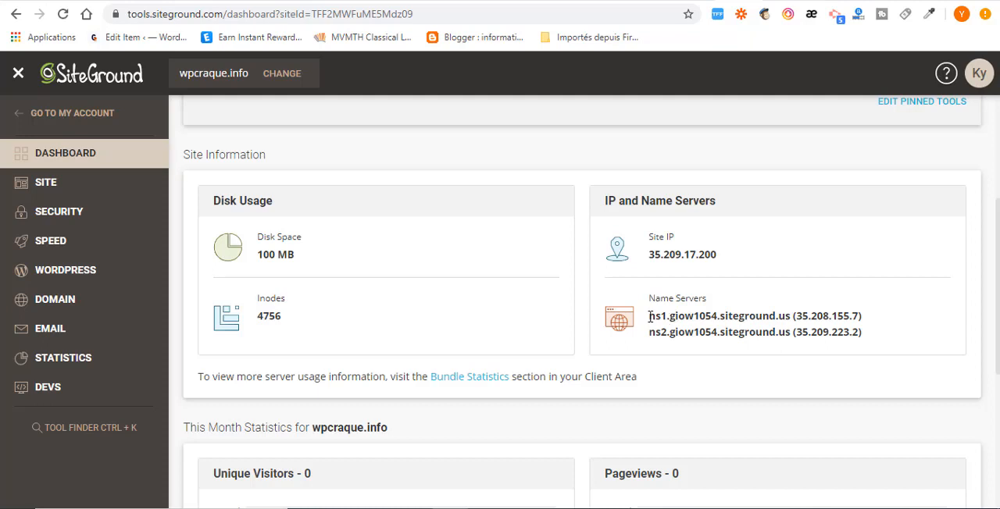
pyautogui.moveTo(650, 316); pyautogui.dragTo(792, 318)
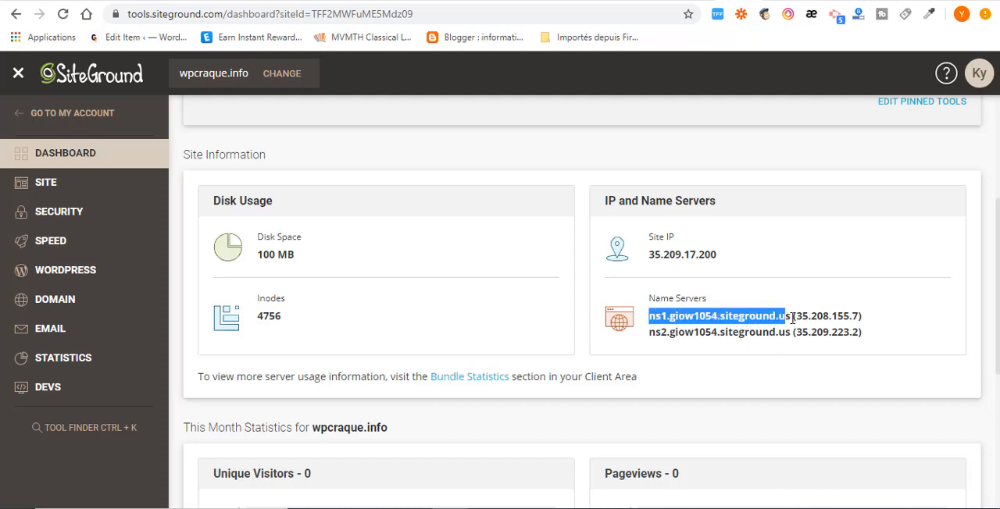
pyautogui.rightClick(768, 316)
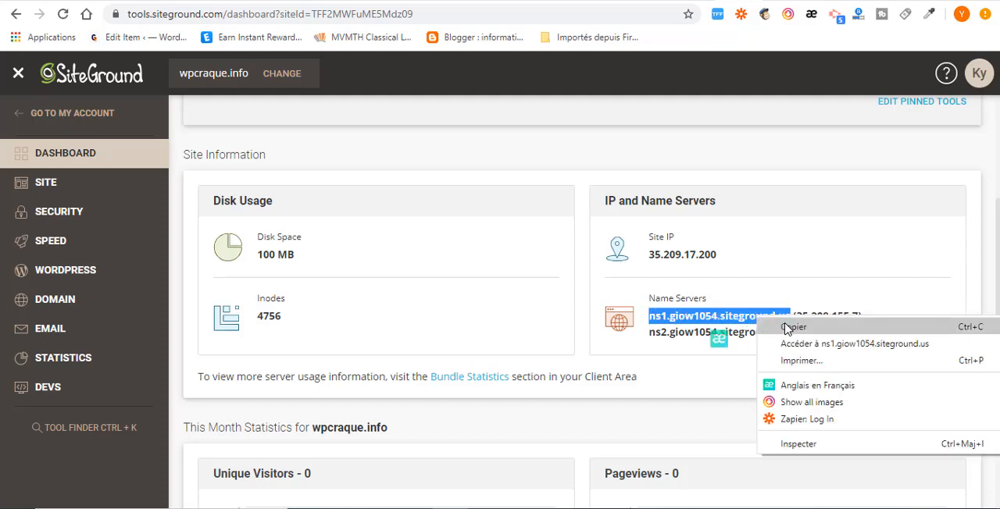
pyautogui.click(789, 327)
# Step: Switch to GoDaddy and enter ns1.giow1054.siteground.us as Nameserver 1 of wpcraque.info
pyautogui.click(814, 2)
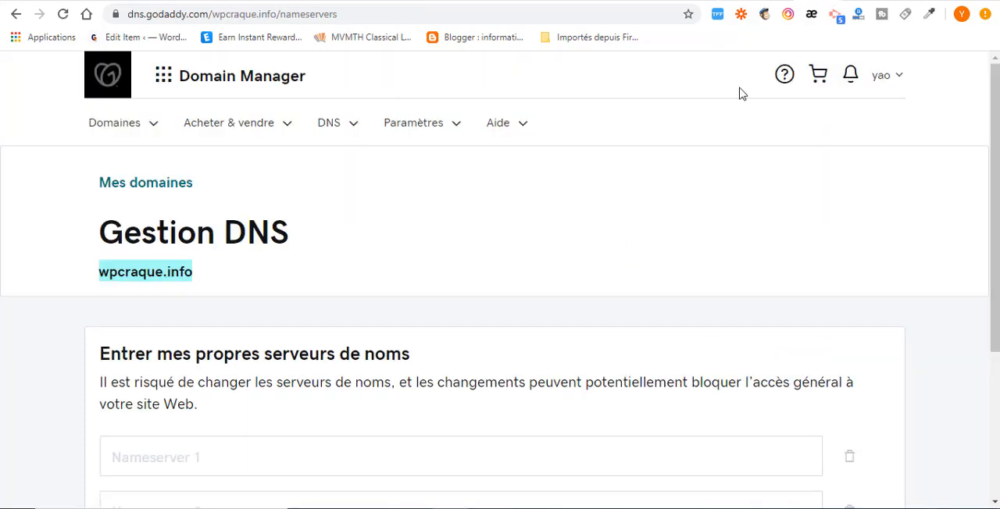
pyautogui.scroll(-2, 245, 357)
pyautogui.scroll(-1, 244, 354)
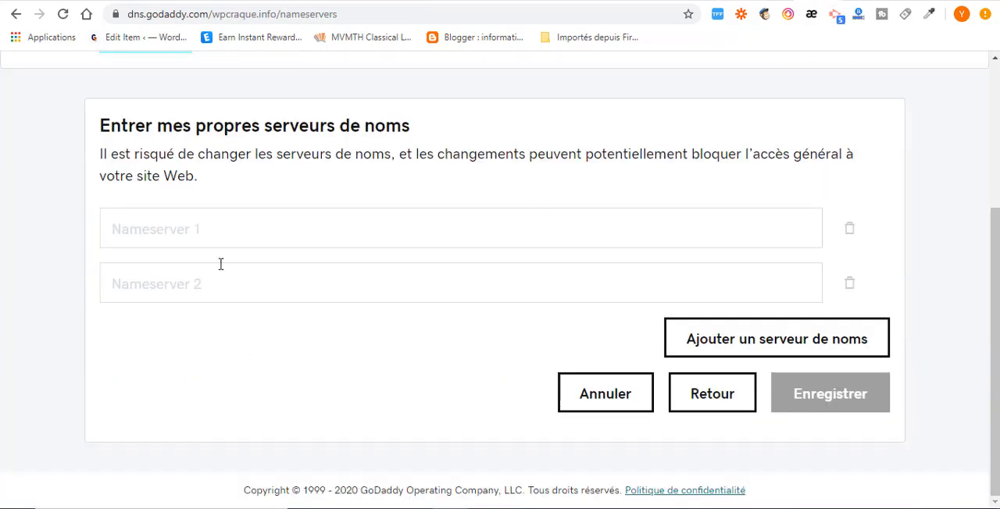
pyautogui.click(211, 231)
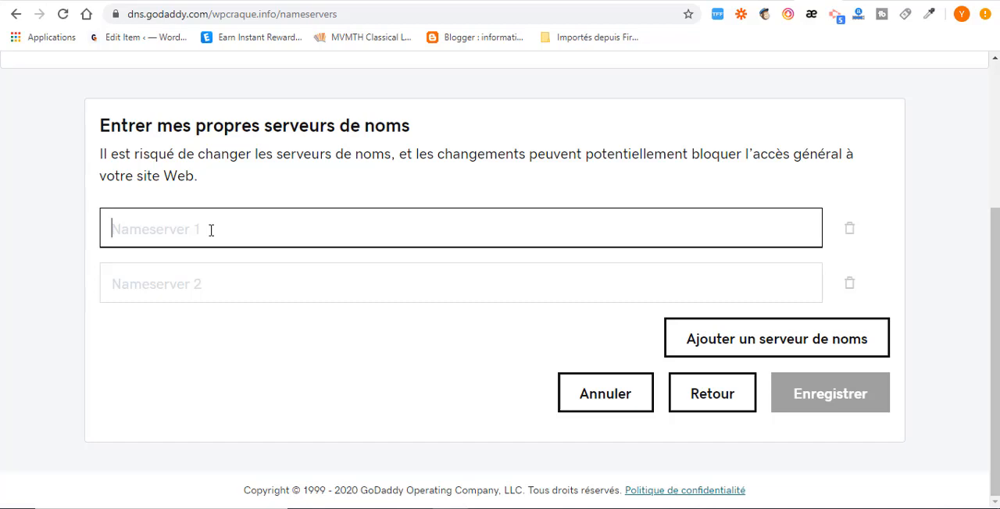
pyautogui.write('ns1.giow1054.siteground.us')
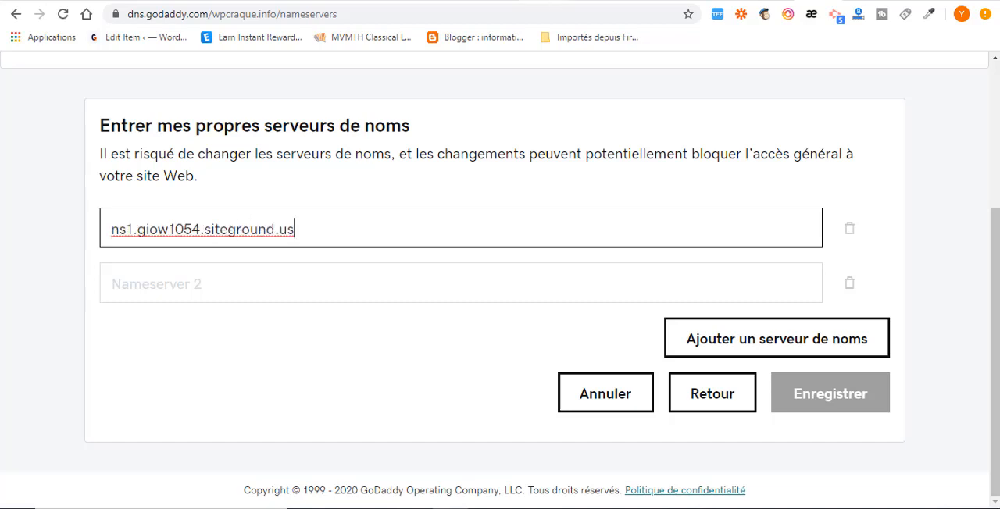
# Step: Copy the second name server, ns2.giow1054.siteground.us, from SiteGround and return to the custom nameserver form in GoDaddy
pyautogui.click(656, 2)
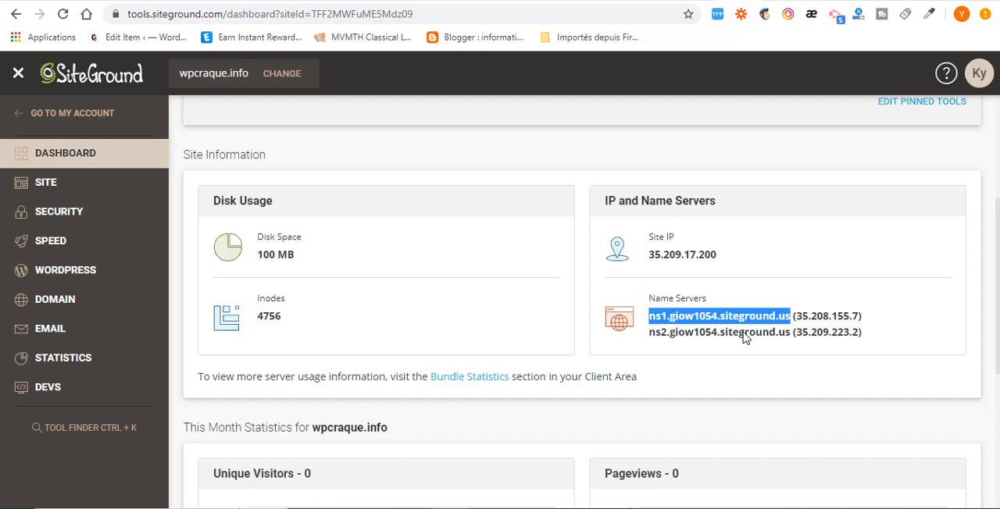
pyautogui.moveTo(791, 333); pyautogui.dragTo(652, 337)
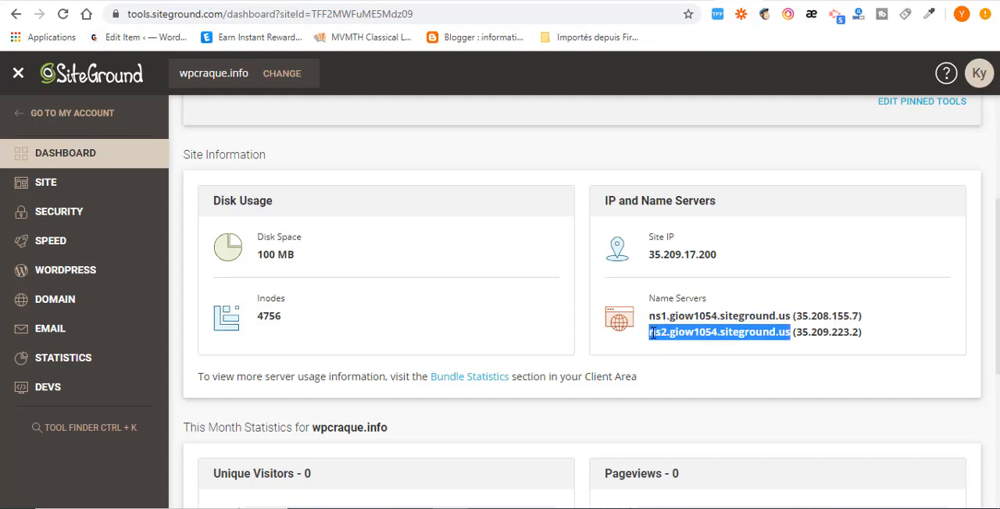
pyautogui.rightClick(651, 336)
pyautogui.click(678, 339)
pyautogui.click(826, 3)
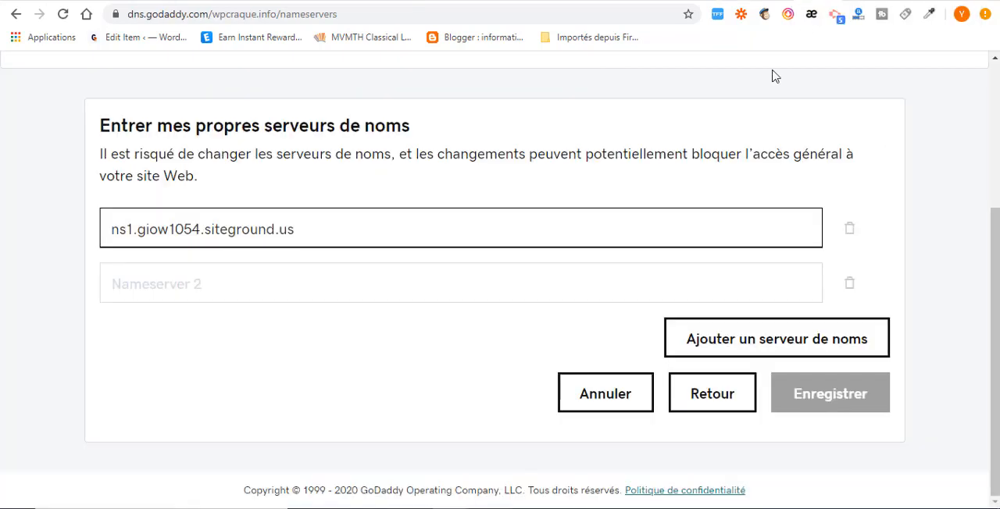
# Step: Enter ns2.giow1054.siteground.us as Nameserver 2 of wpcraque.info and save the custom nameservers
pyautogui.click(264, 286)
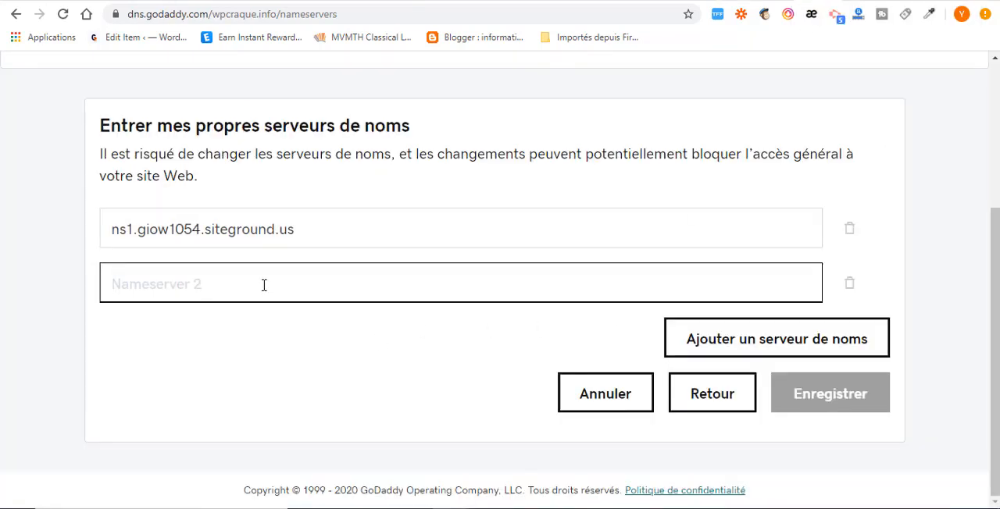
pyautogui.hotkey('ctrl', 'v')
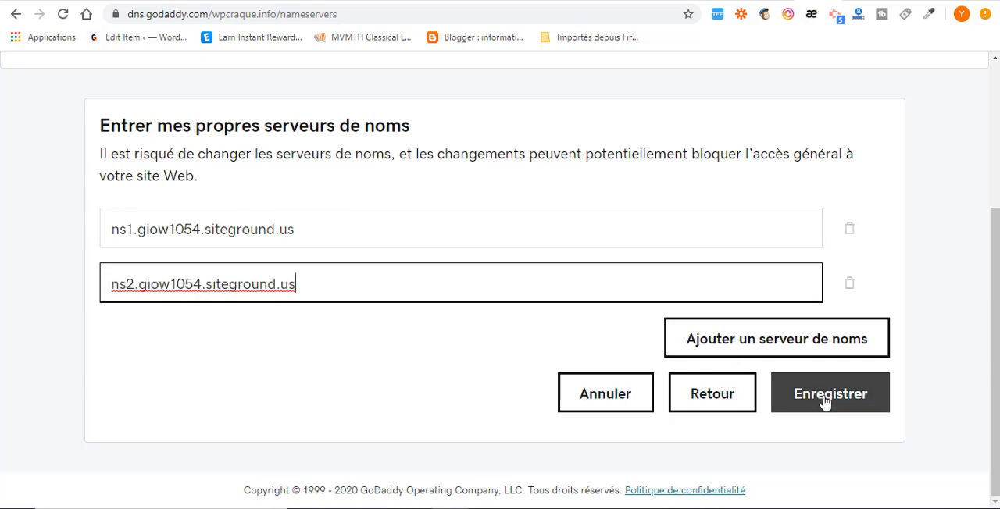
pyautogui.click(815, 1)
pyautogui.click(825, 0)
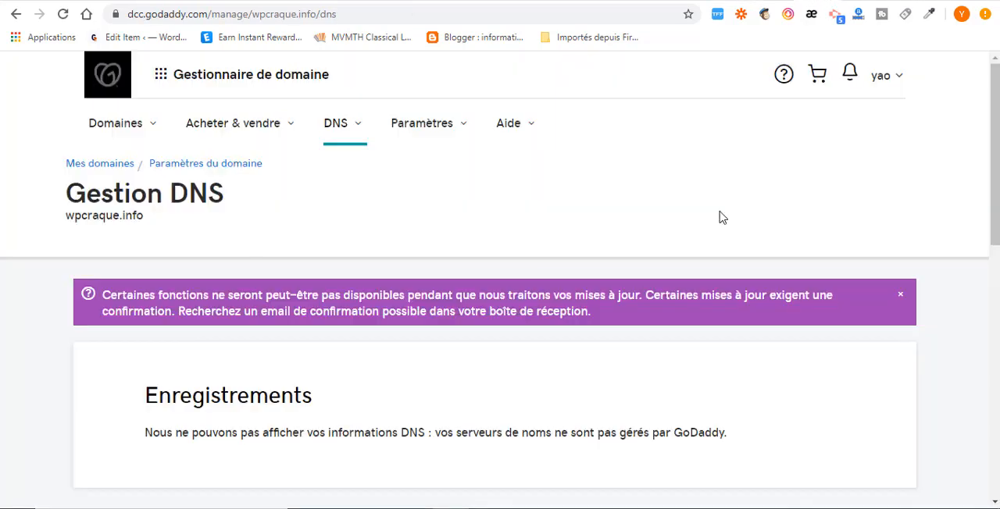
# Step: Switch to the SiteGround Site Tools, open the wpcraque.info website from its domain name, and reload the page to check the live site
pyautogui.click(737, 2)
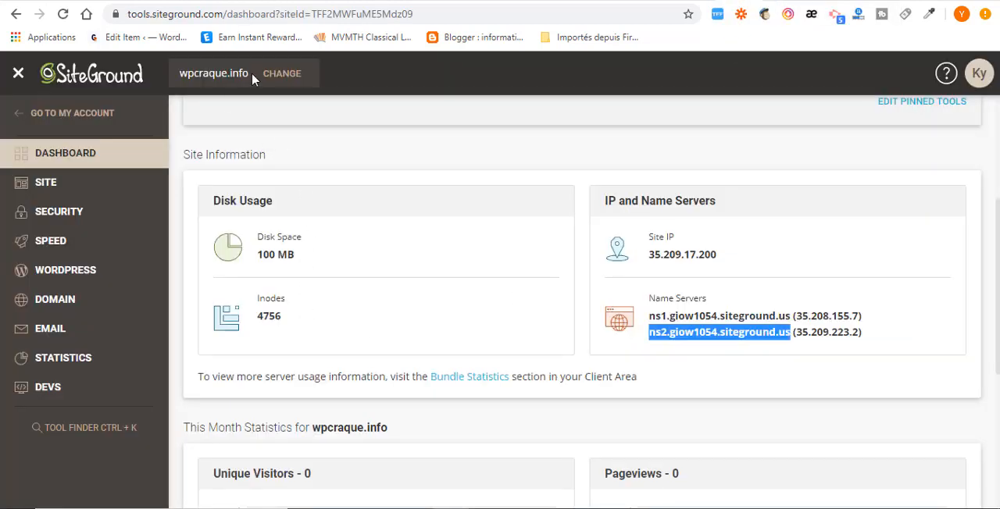
pyautogui.moveTo(251, 76); pyautogui.dragTo(179, 74)
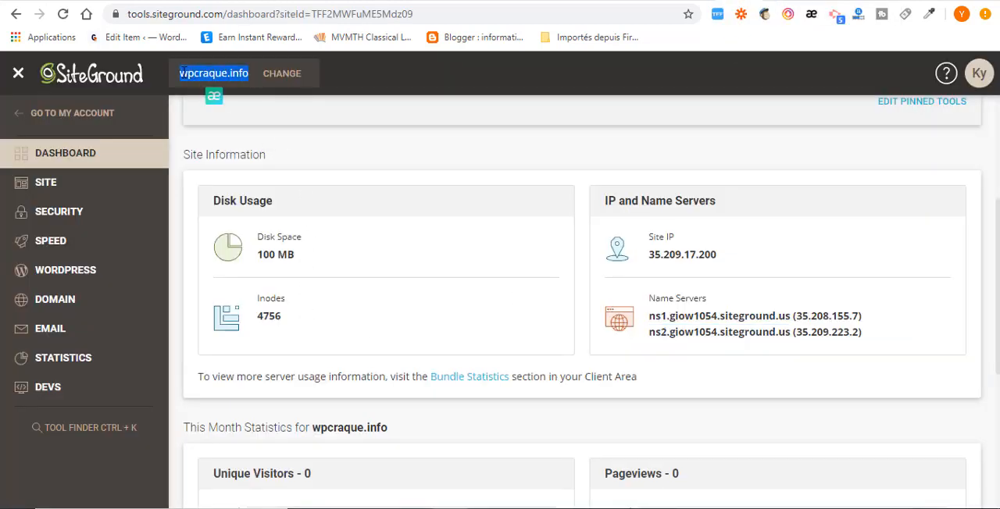
pyautogui.rightClick(182, 73)
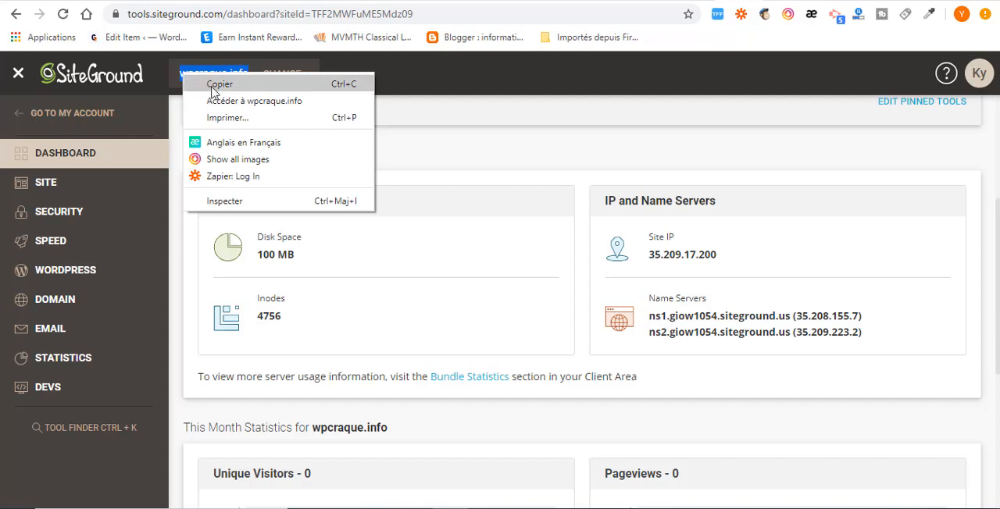
pyautogui.click(247, 104)
pyautogui.click(357, 18)
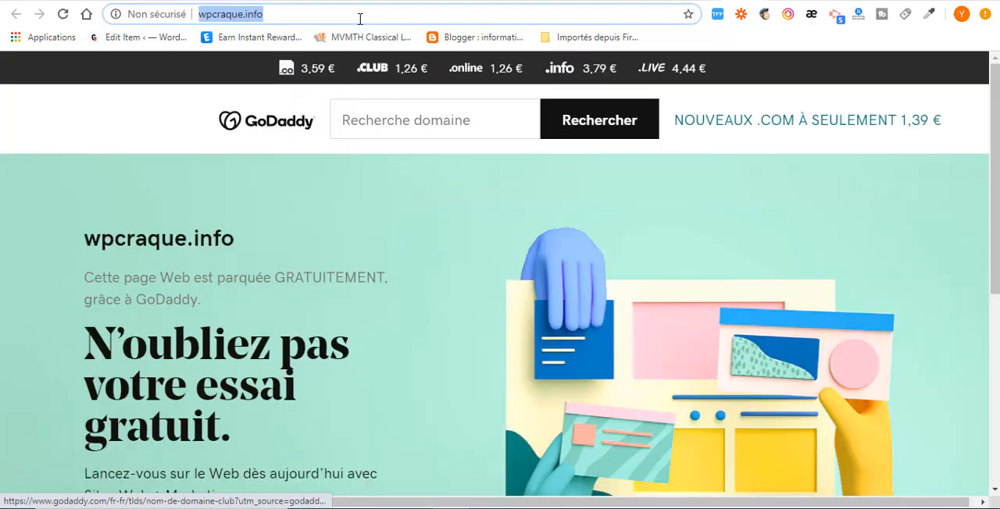
pyautogui.click(360, 19)
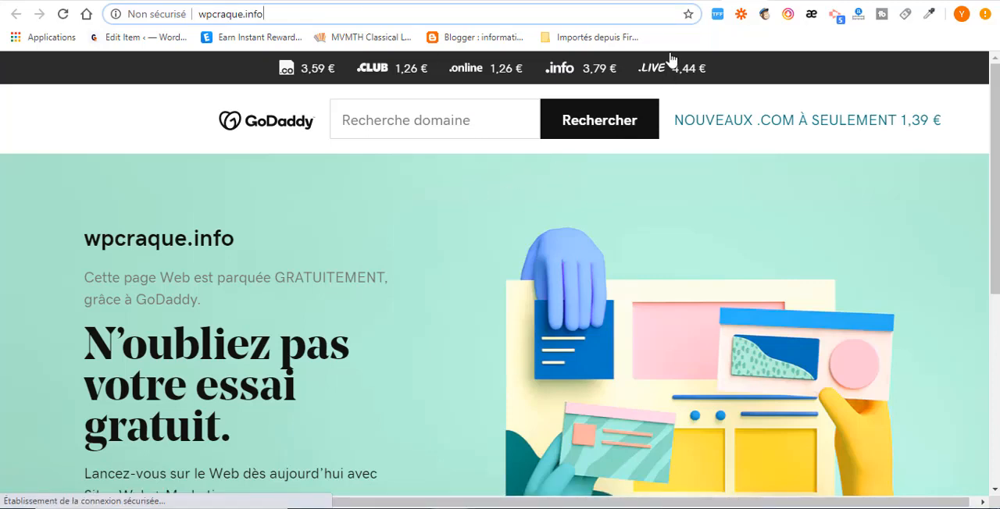
# Step: Return to the SiteGround Site Tools dashboard of wpcraque.info and view its pinned tools
pyautogui.click(707, 2)
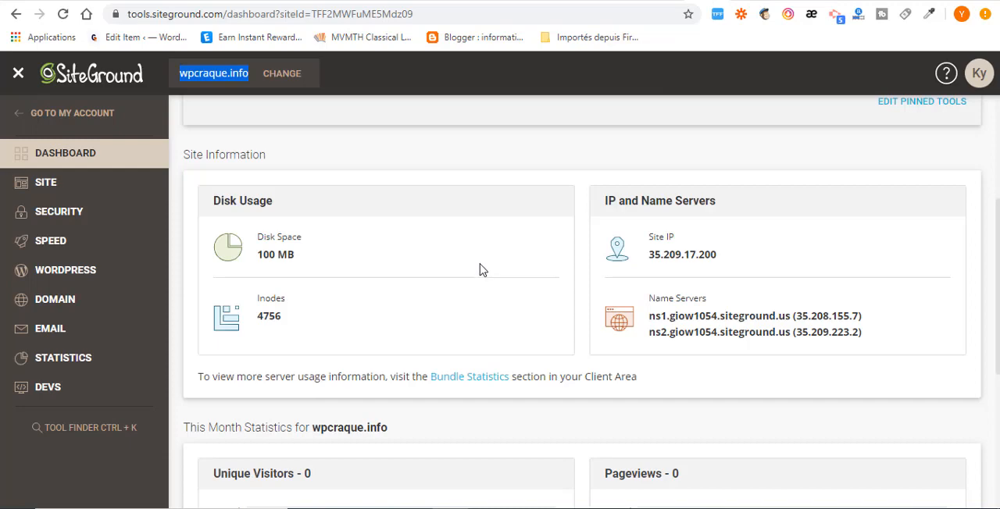
pyautogui.scroll(3, 480, 270)
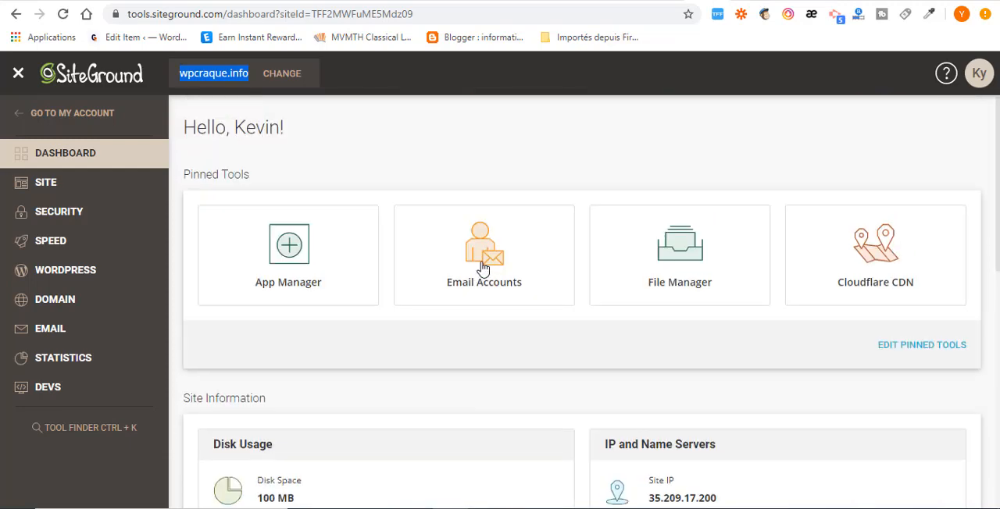
pyautogui.click(590, 132)
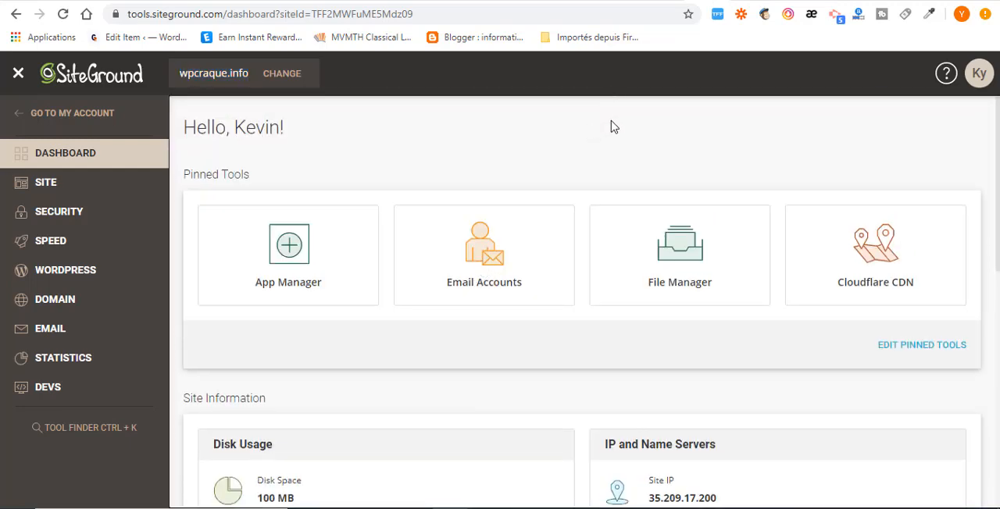